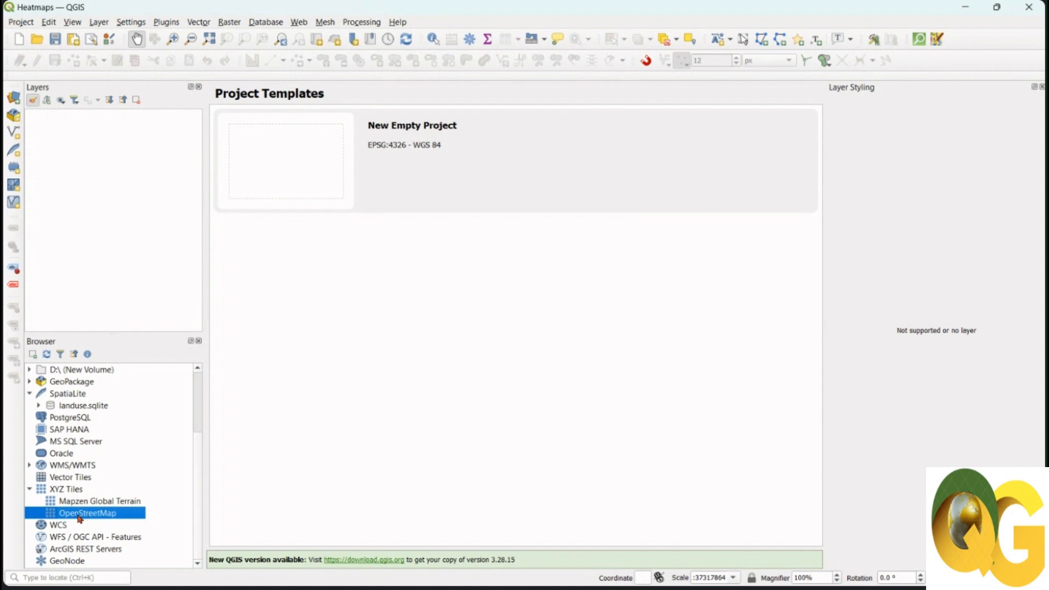
- Add the OpenStreetMap XYZ tile layer to the map as the basemap
left_click_drag(80, 519, 477, 372)
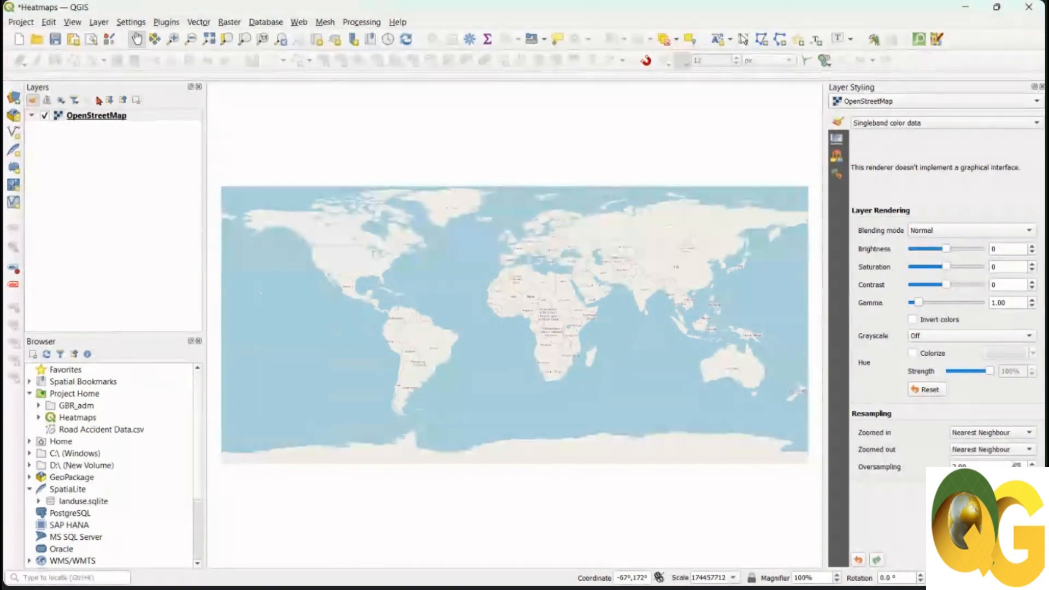
left_click(99, 22)
mouse_move(105, 67)
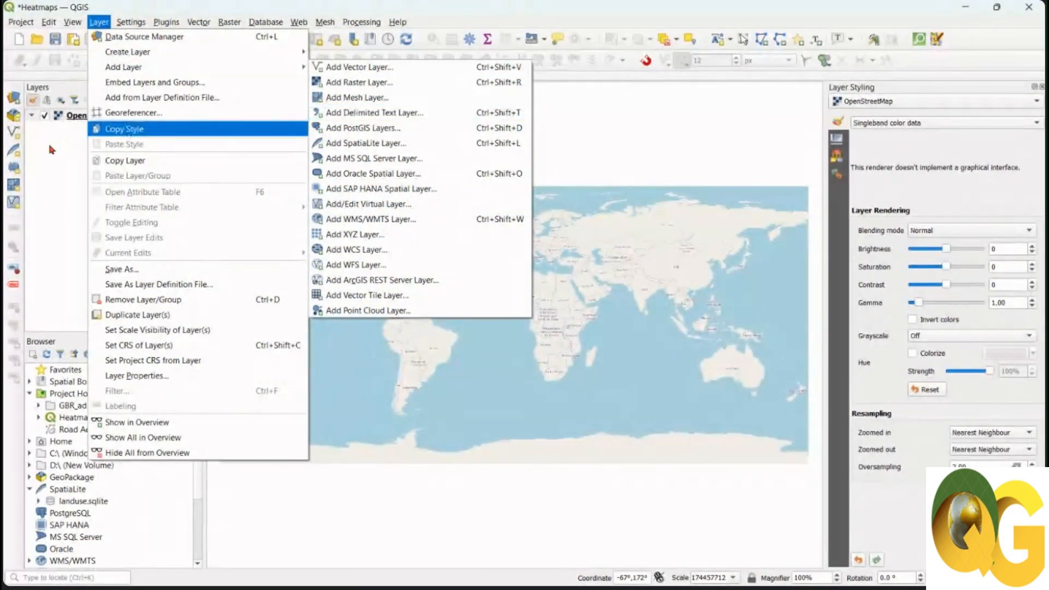
left_click(22, 163)
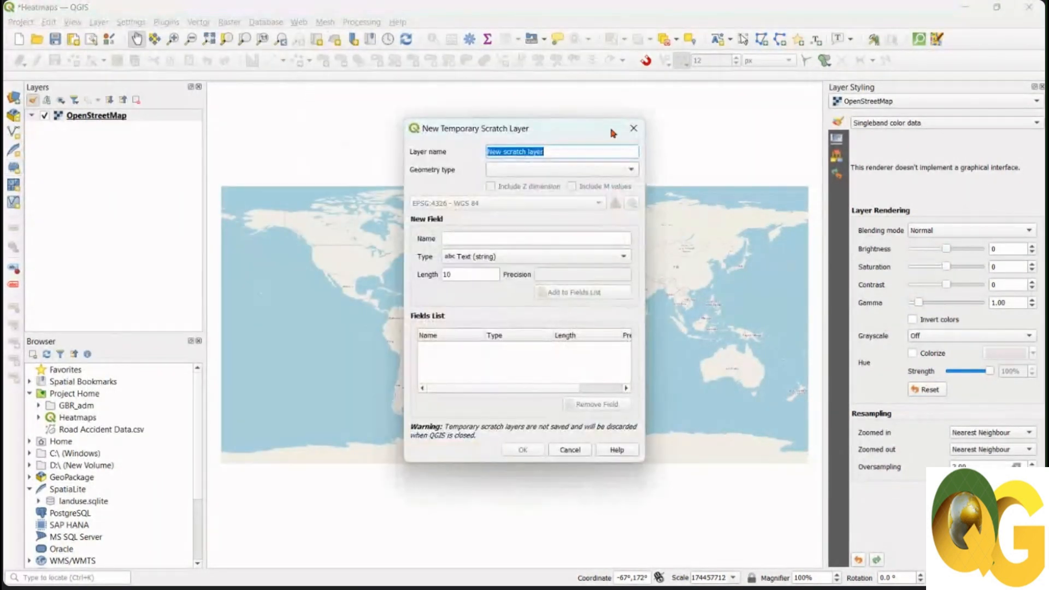
left_click(634, 128)
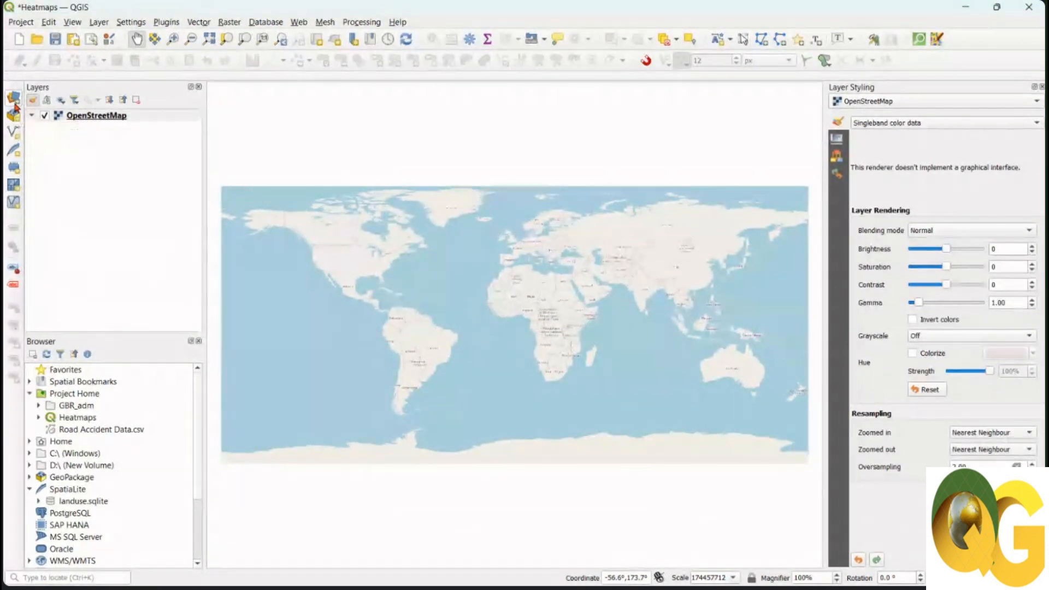
- Add Road Accident Data.csv as a delimited text point layer, with Longitude as X, Latitude as Y and EPSG:4326 - WGS 84
left_click(15, 104)
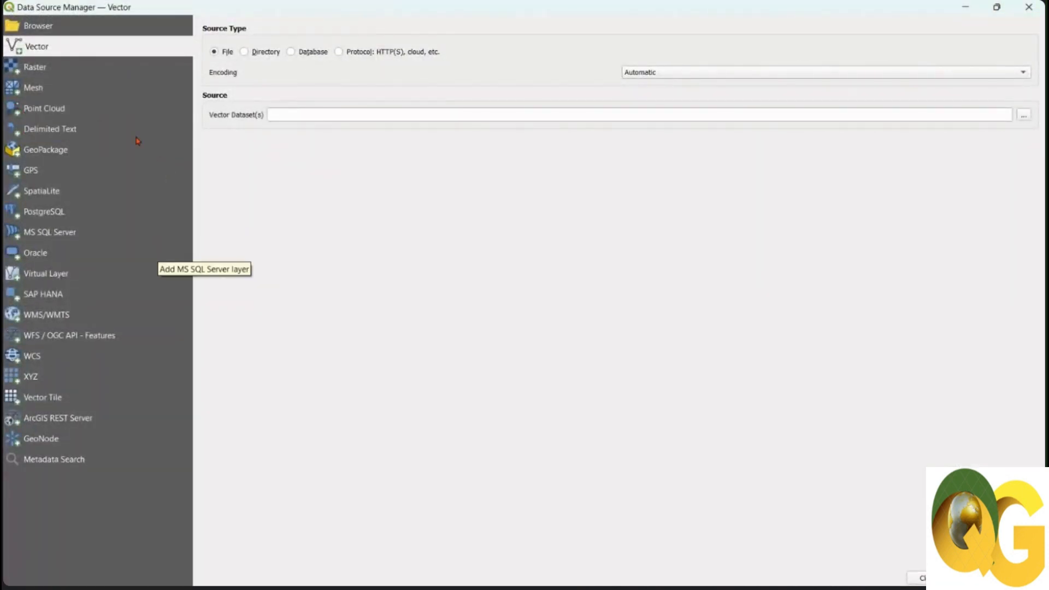
left_click(52, 131)
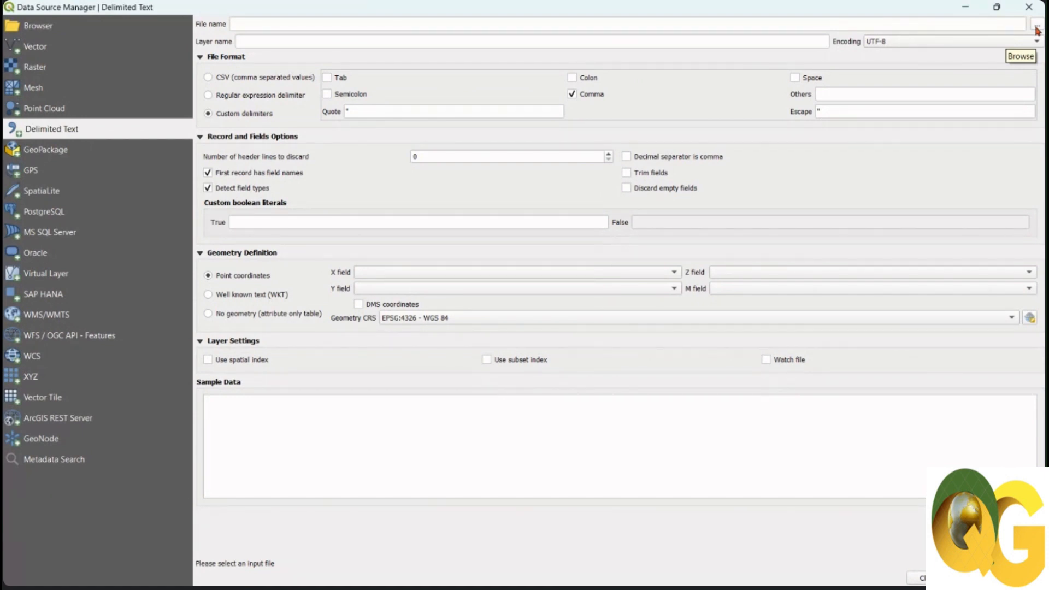
left_click(1036, 25)
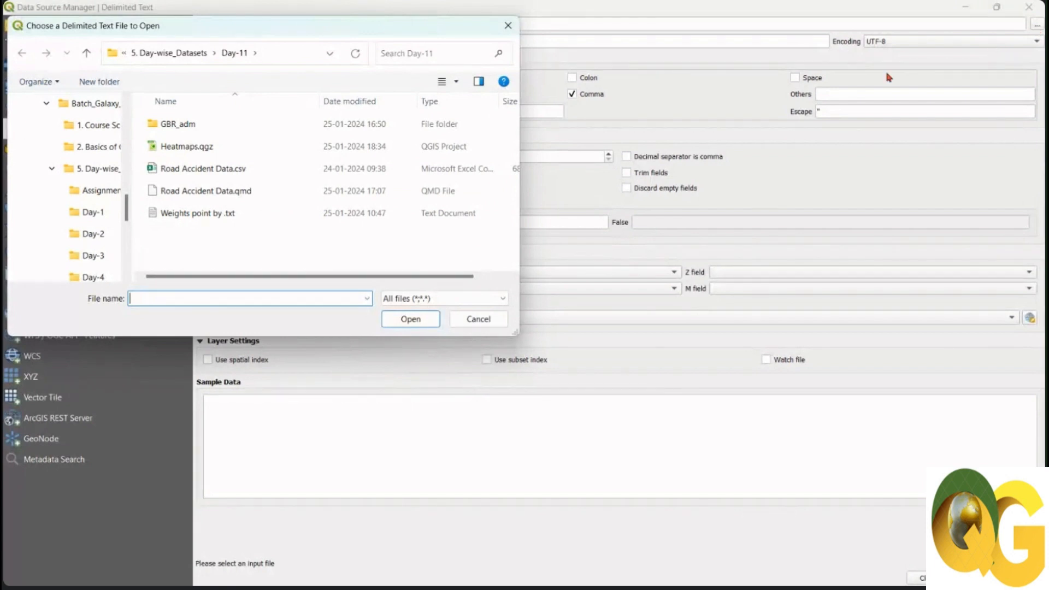
left_click(231, 175)
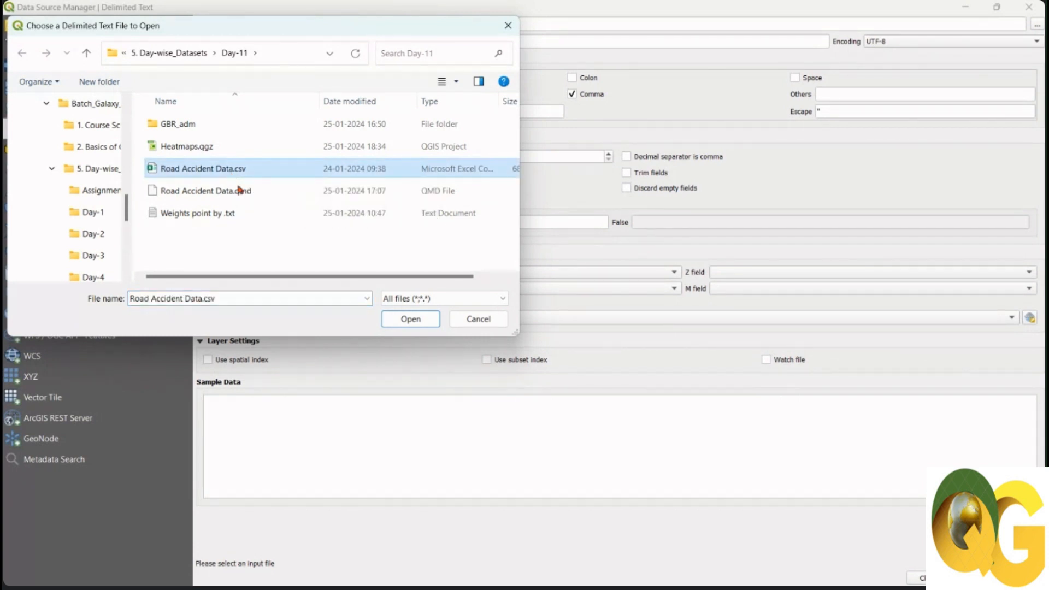
left_click(411, 320)
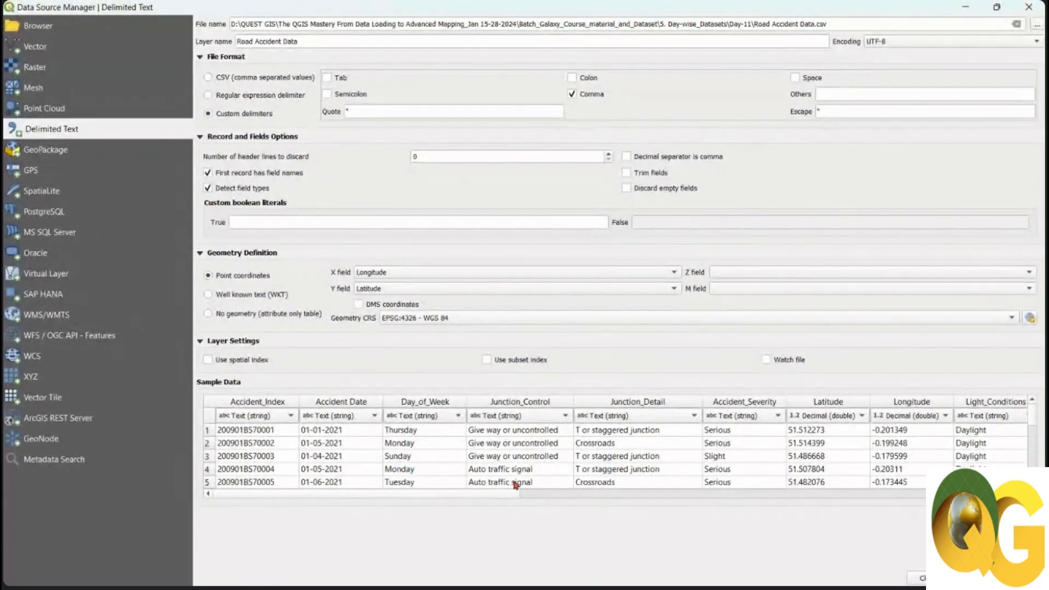
left_click_drag(494, 495, 648, 497)
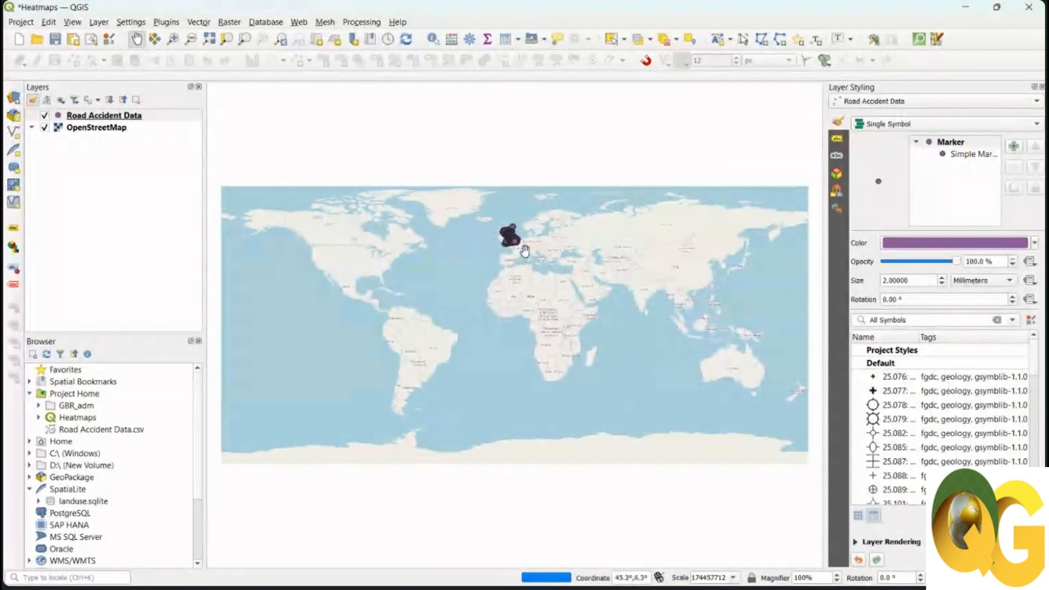
- Examine how the road accident points are distributed across Great Britain on the map
scroll(513, 243, "up", 3)
scroll(521, 249, "up", 2)
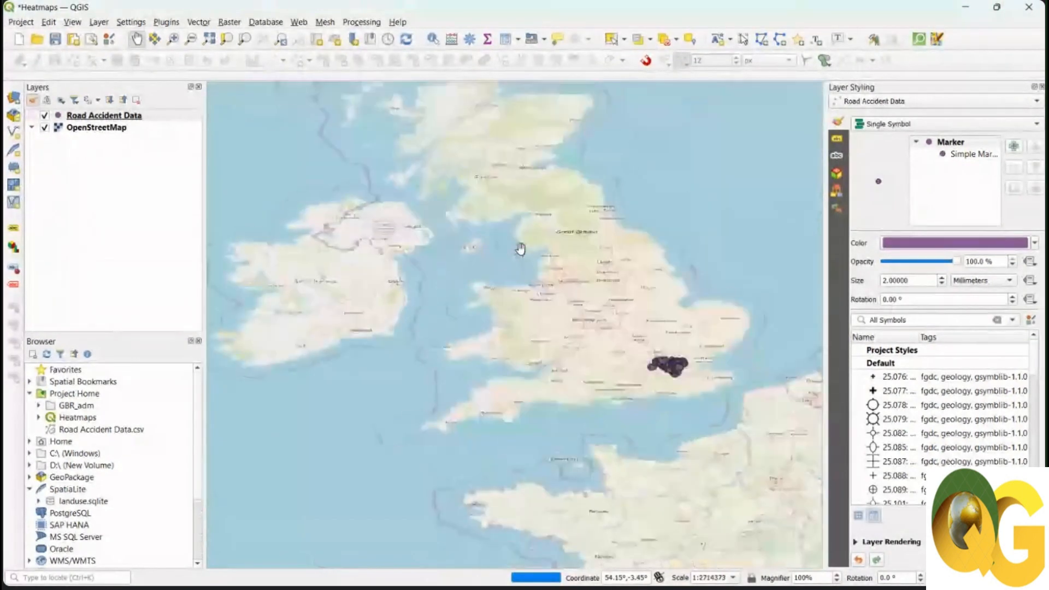
left_click_drag(521, 248, 550, 304)
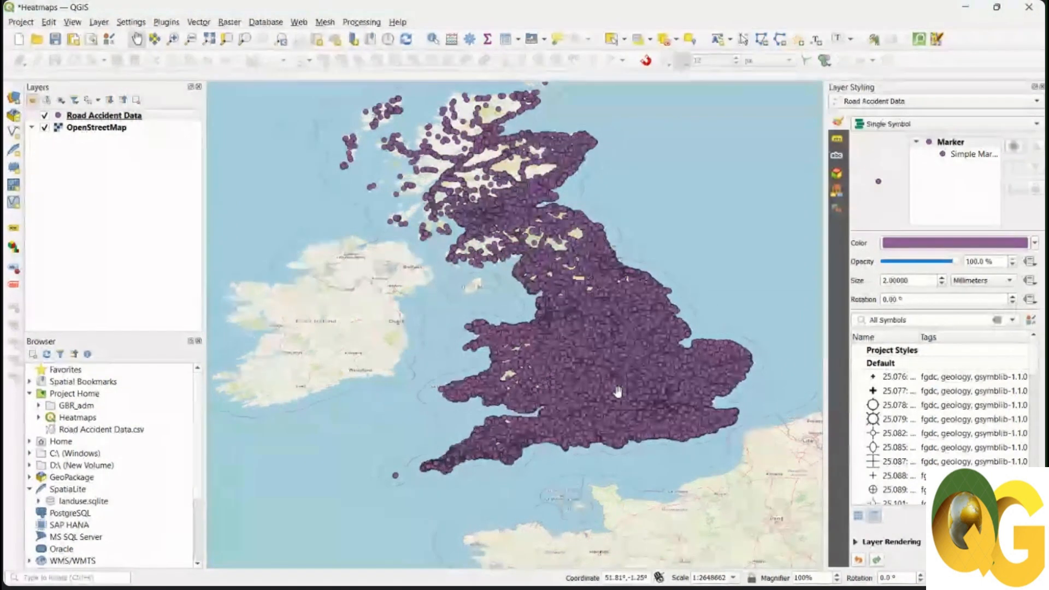
left_click_drag(617, 382, 620, 406)
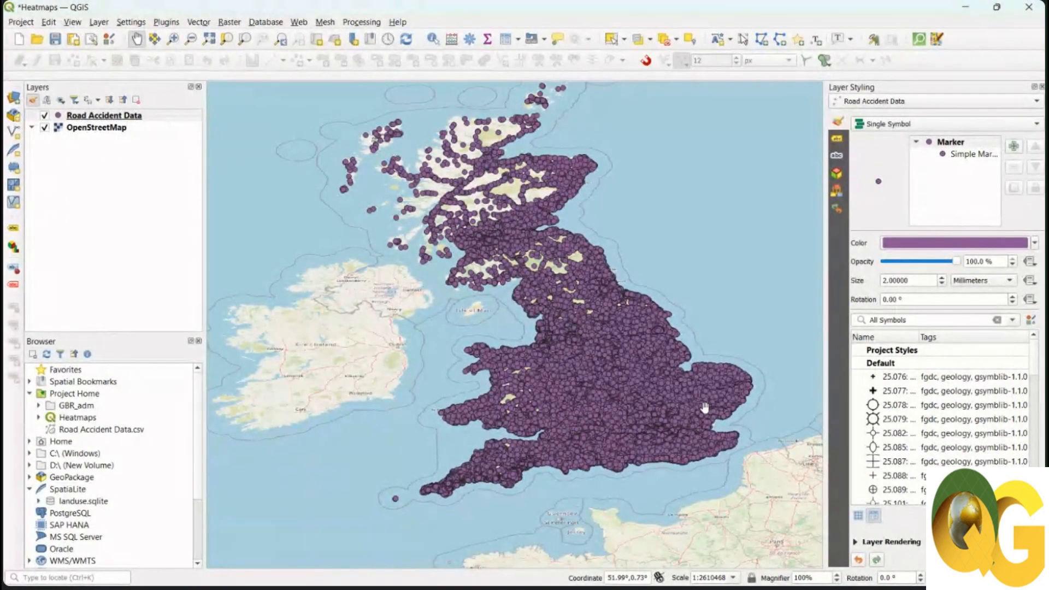
left_click_drag(628, 352, 627, 361)
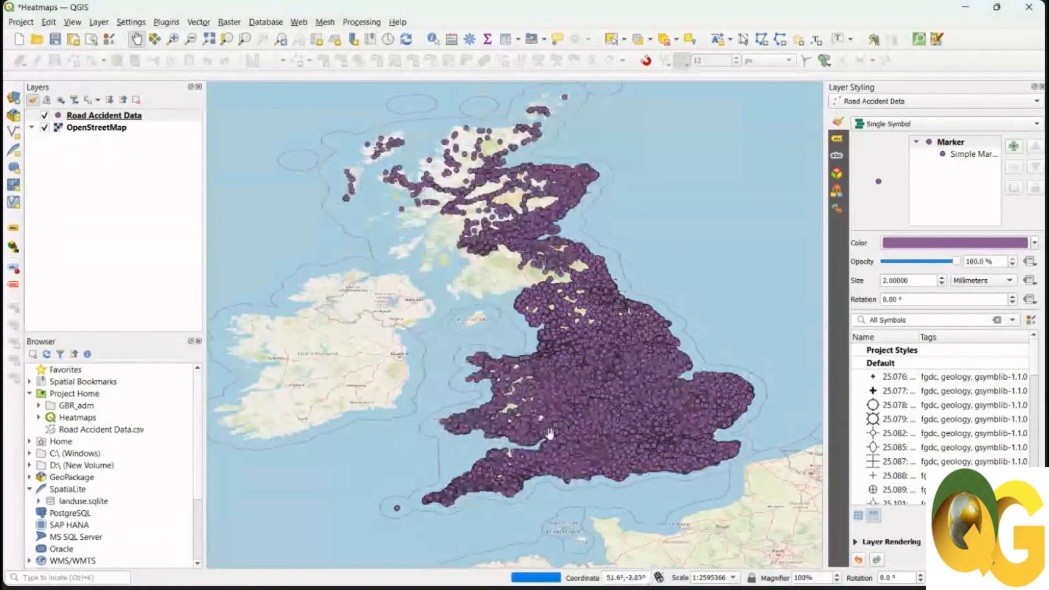
- Review the Road Accident Data attribute table across all its fields, widening the Junction_Control and Junction_Detail columns, and close it
left_click(141, 121)
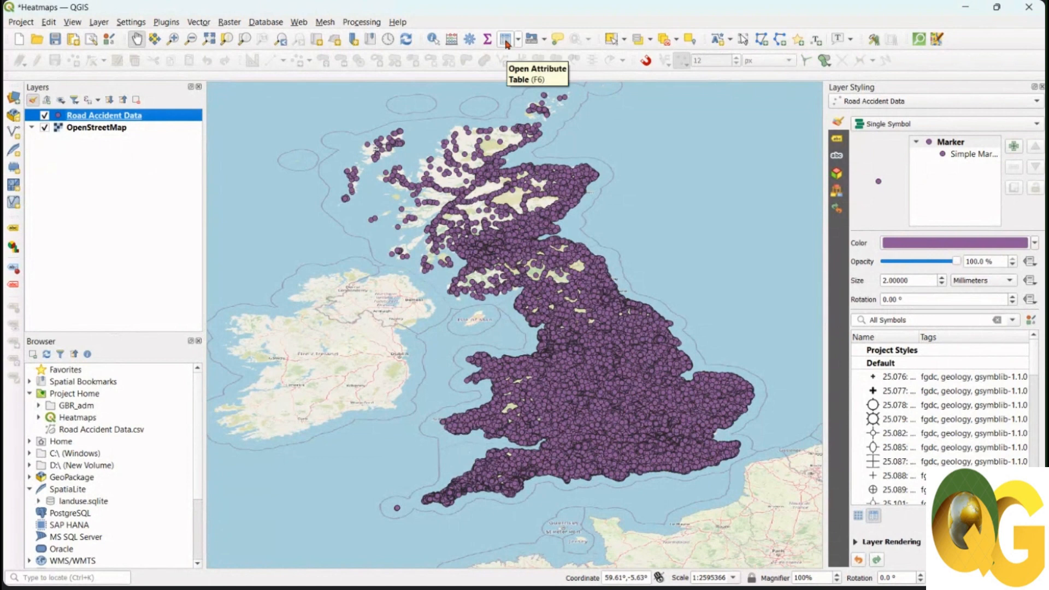
left_click(507, 43)
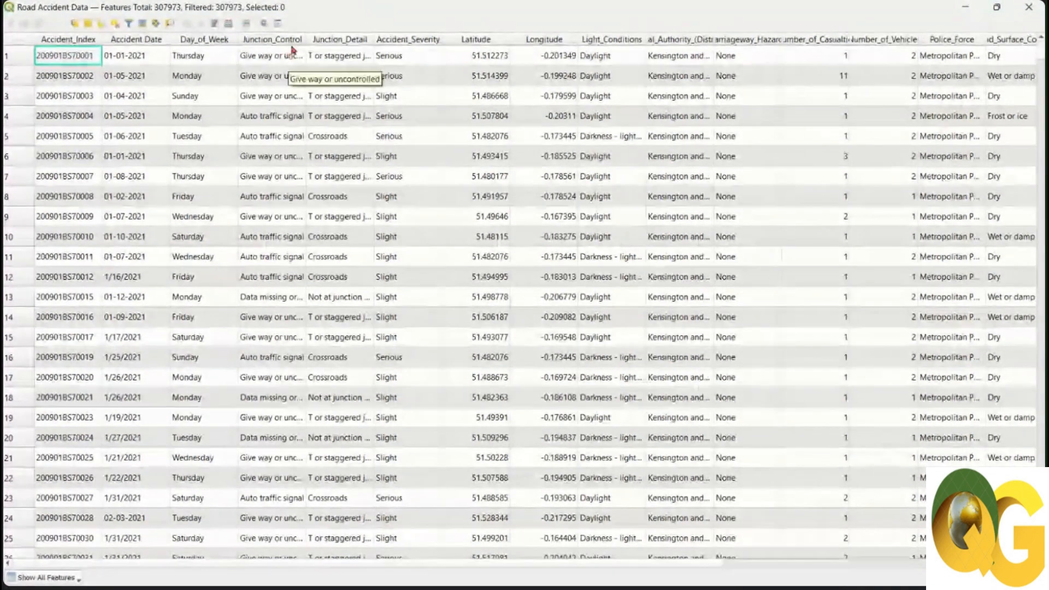
left_click_drag(306, 39, 357, 40)
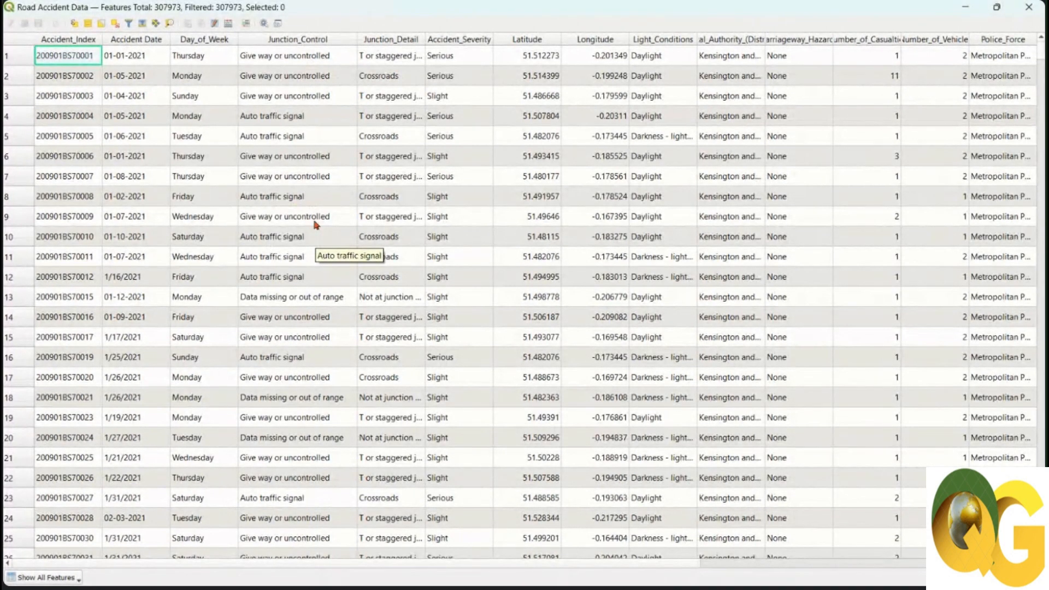
left_click_drag(426, 40, 461, 39)
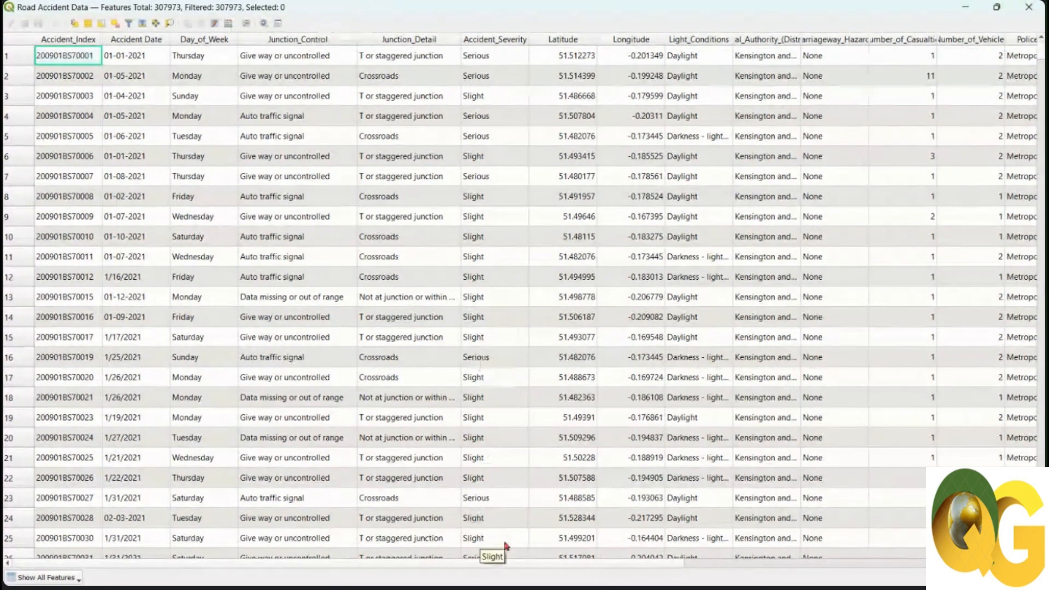
scroll(491, 565, "right", 5)
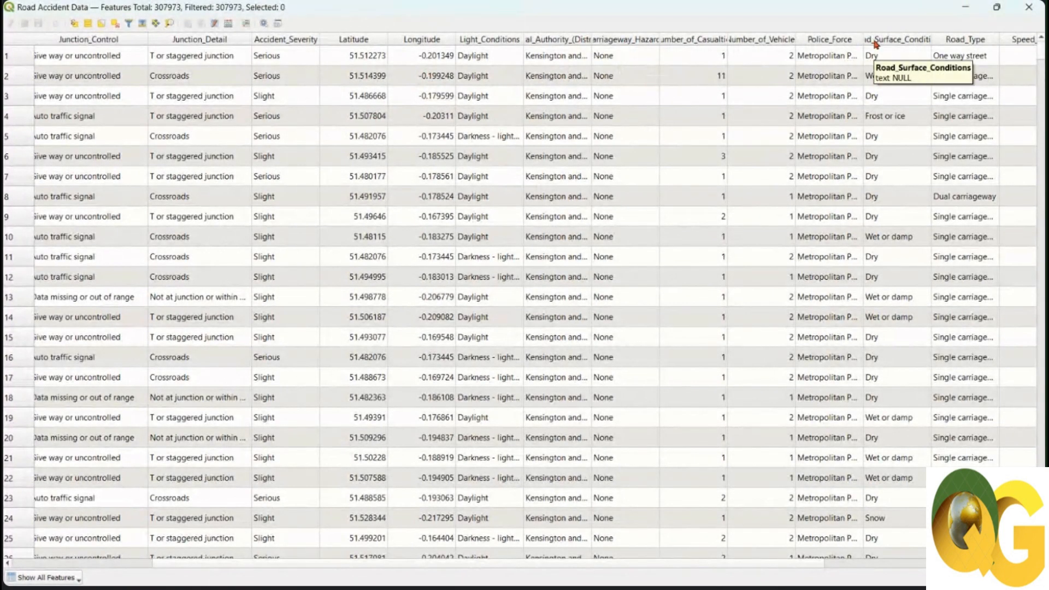
scroll(754, 570, "right", 5)
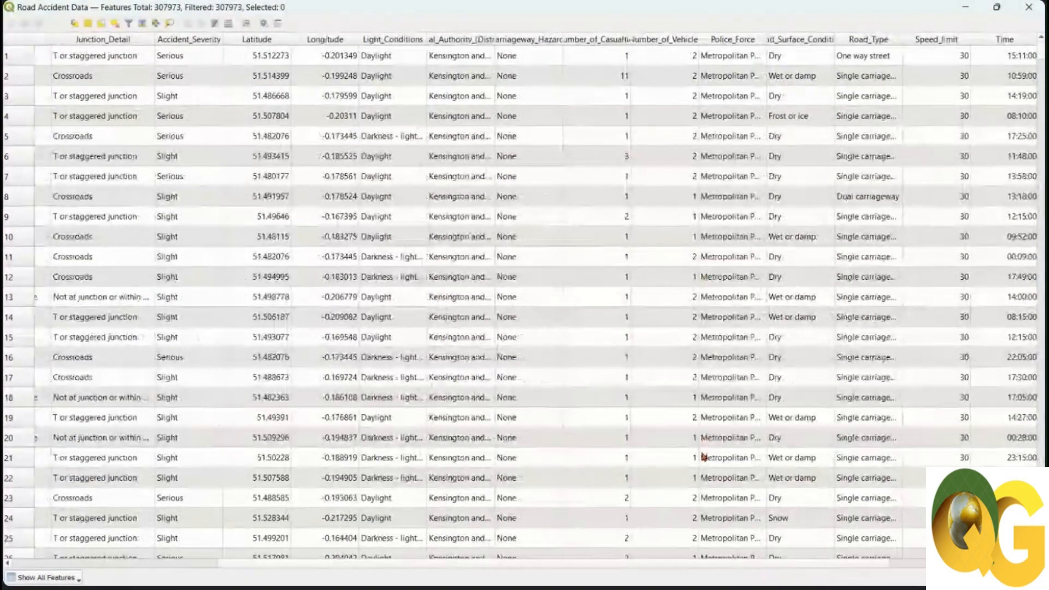
scroll(764, 574, "right", 3)
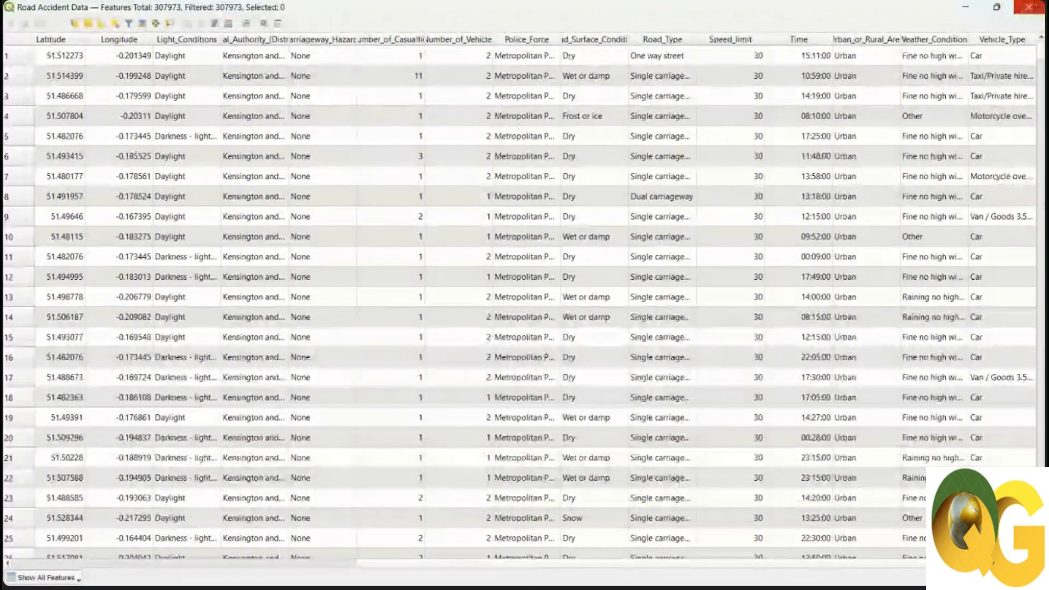
left_click(1030, 6)
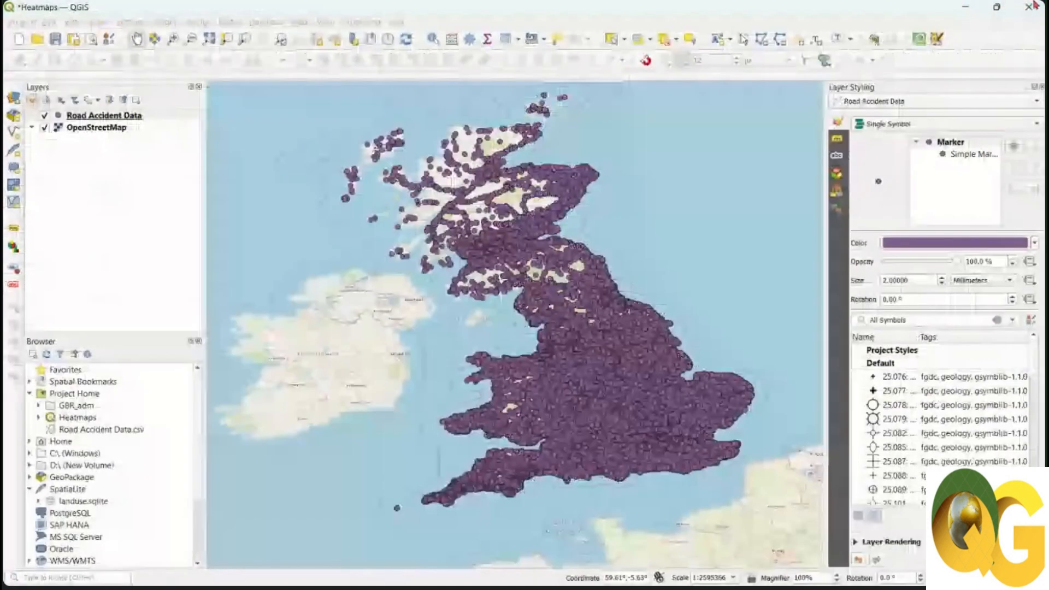
- Change the Road Accident Data layer's symbology to the Heatmap renderer
left_click_drag(647, 290, 646, 297)
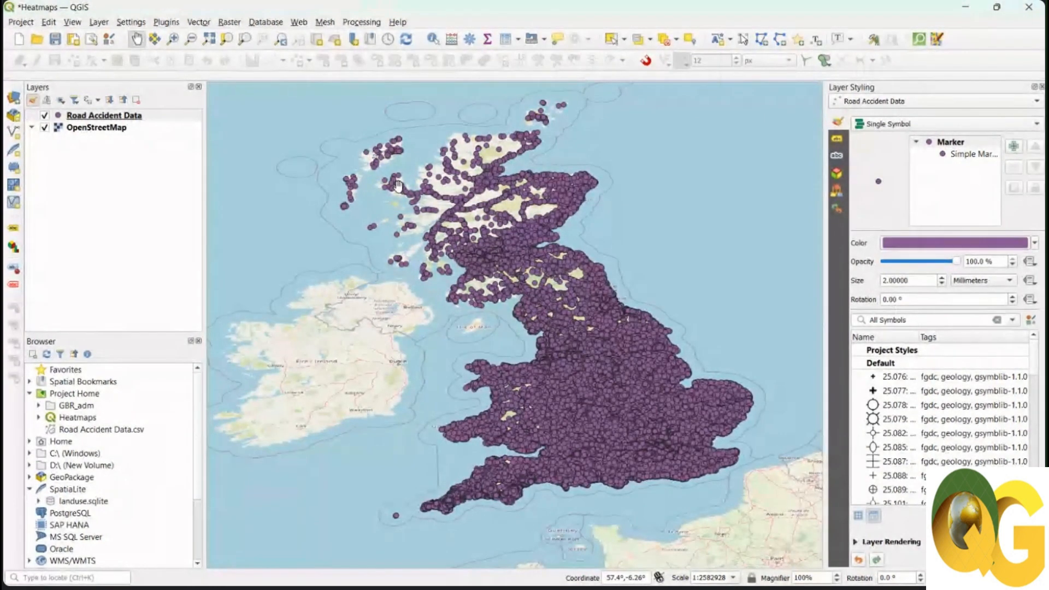
left_click(136, 120)
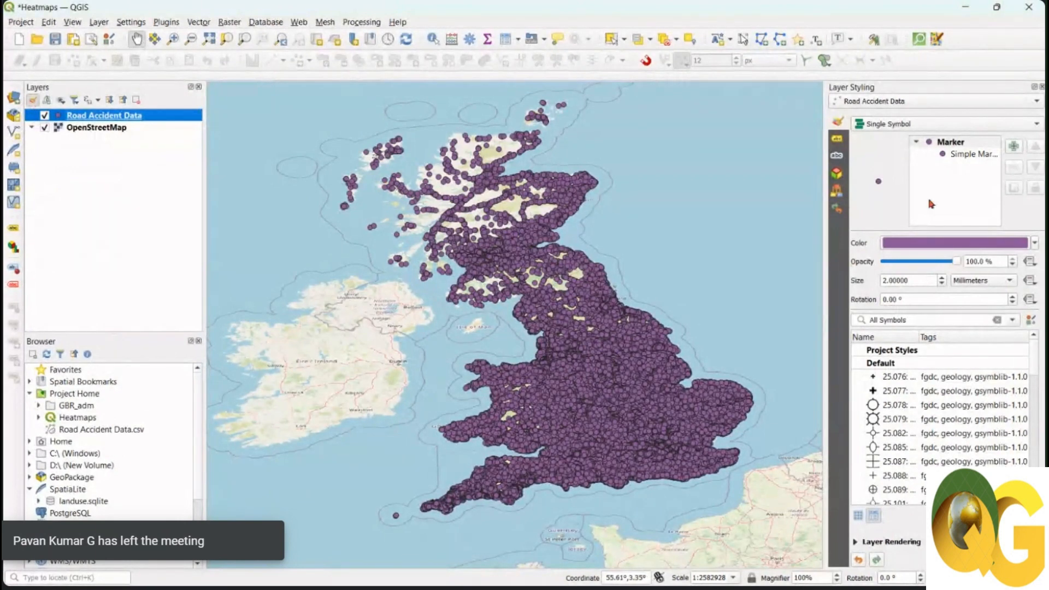
left_click(937, 102)
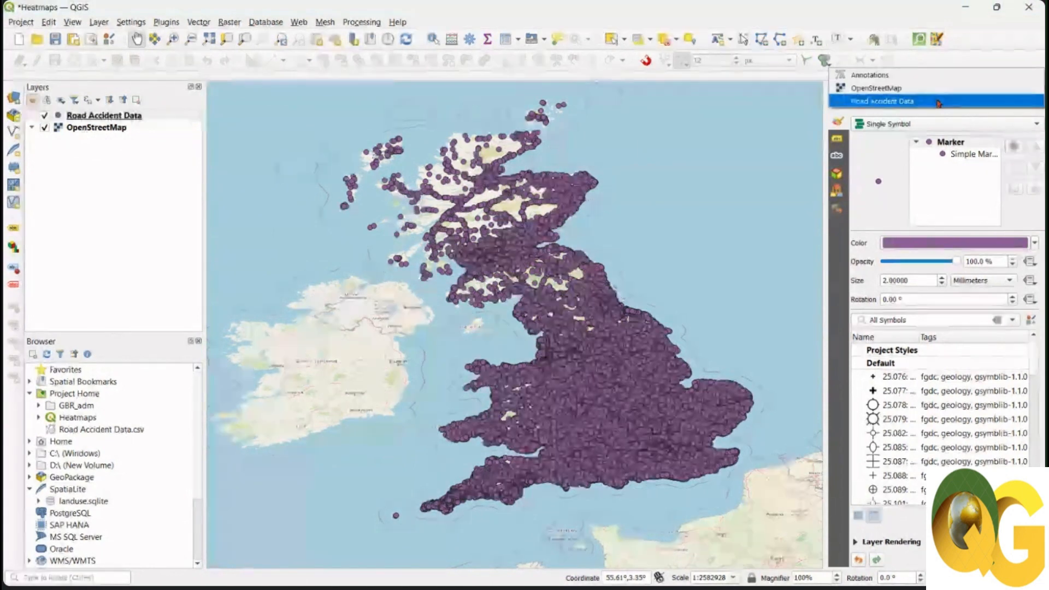
left_click(938, 102)
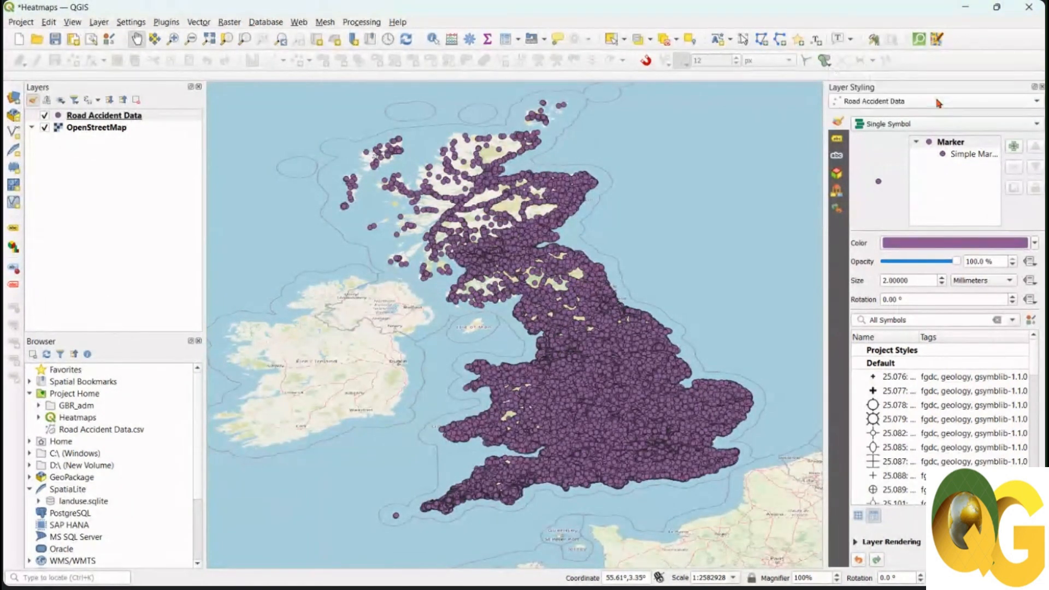
left_click(924, 124)
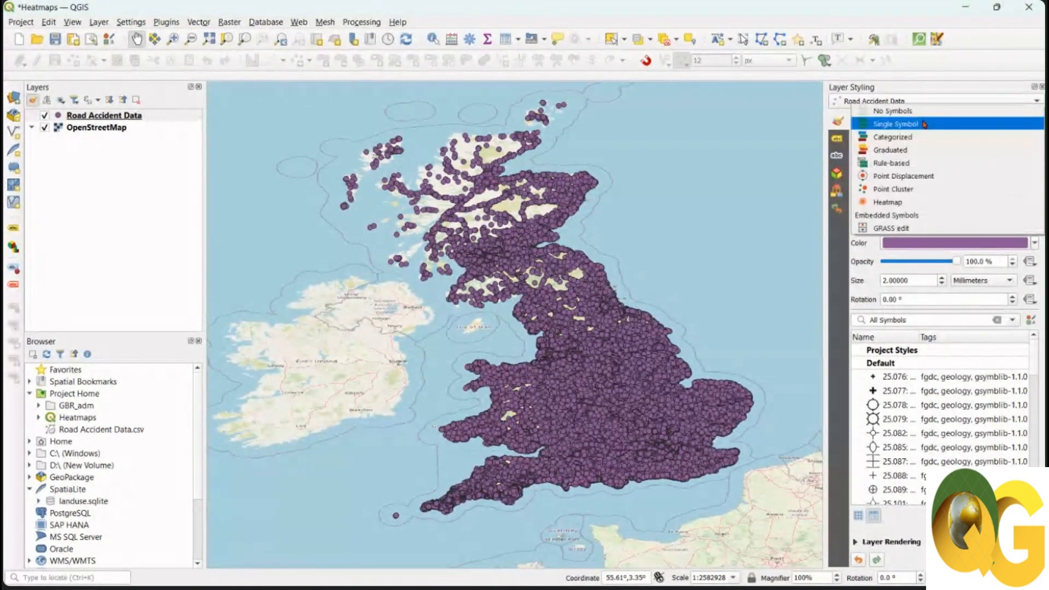
left_click(889, 204)
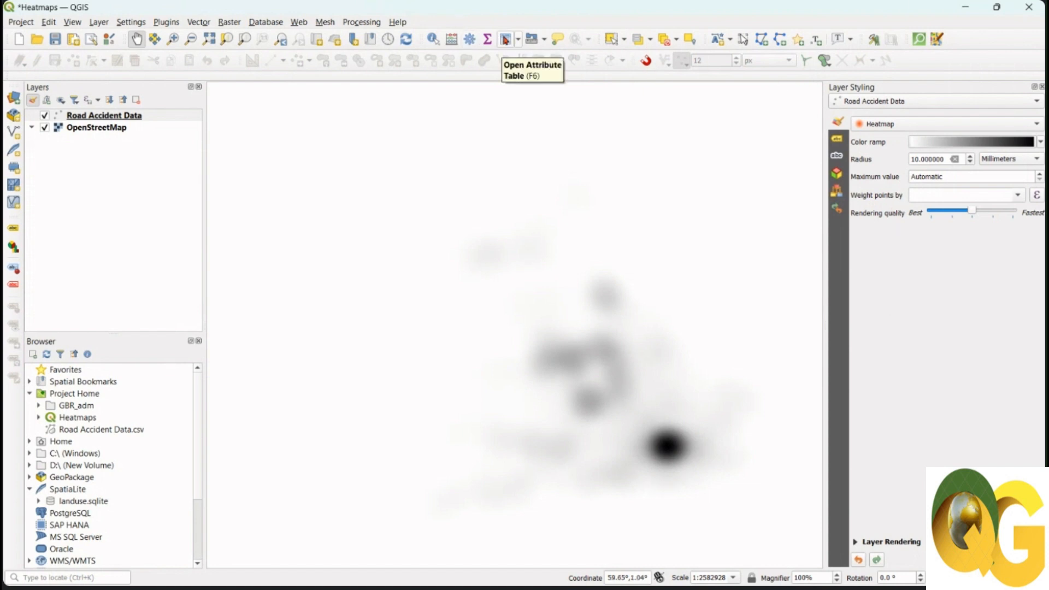
- Check the Accident_Severity values in the Road Accident Data attribute table and close the table
left_click(506, 40)
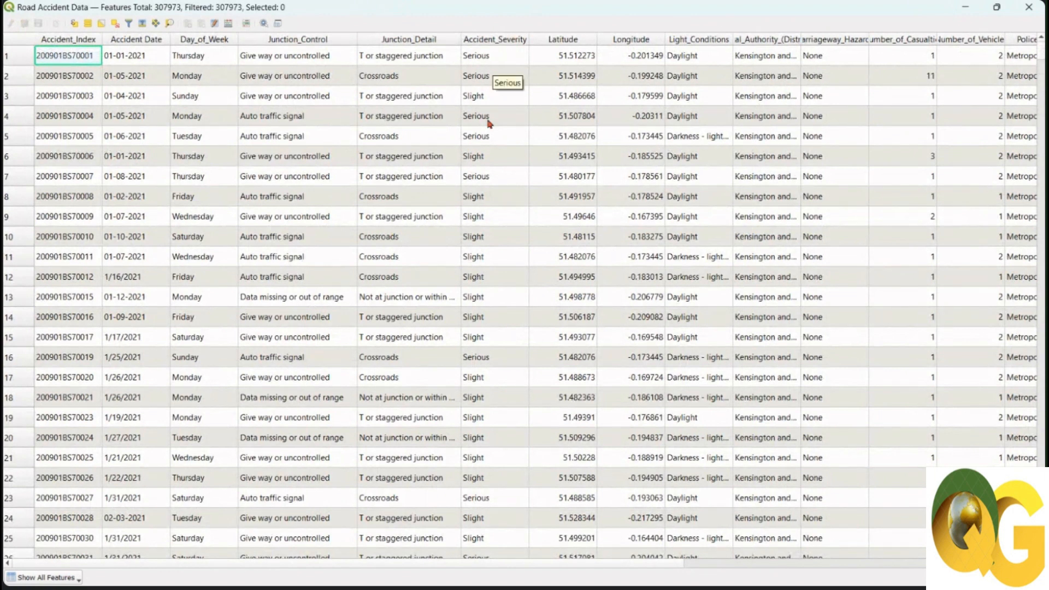
scroll(508, 224, "down", 11)
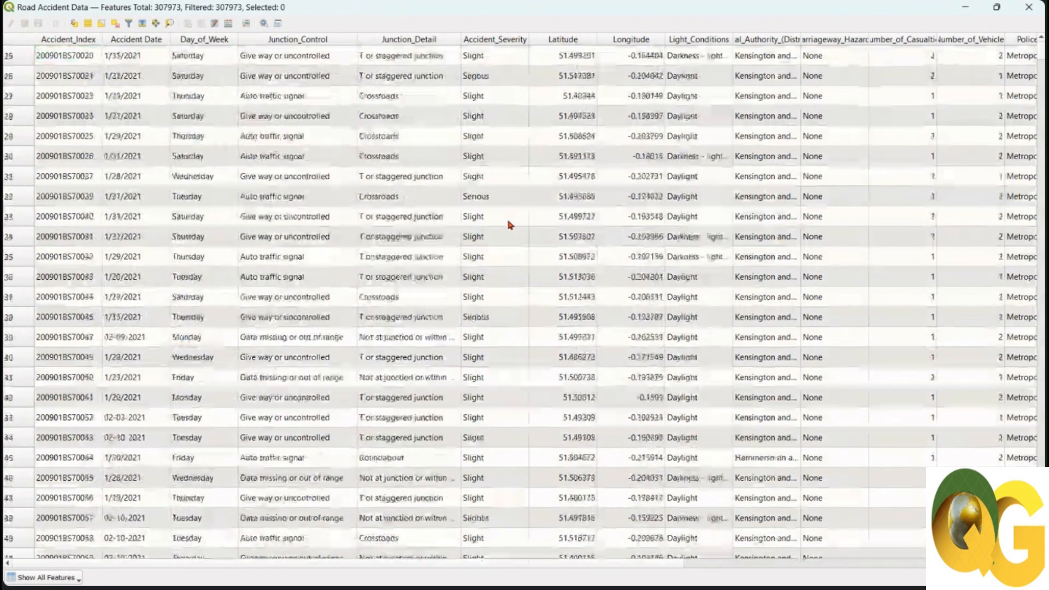
scroll(508, 224, "up", 4)
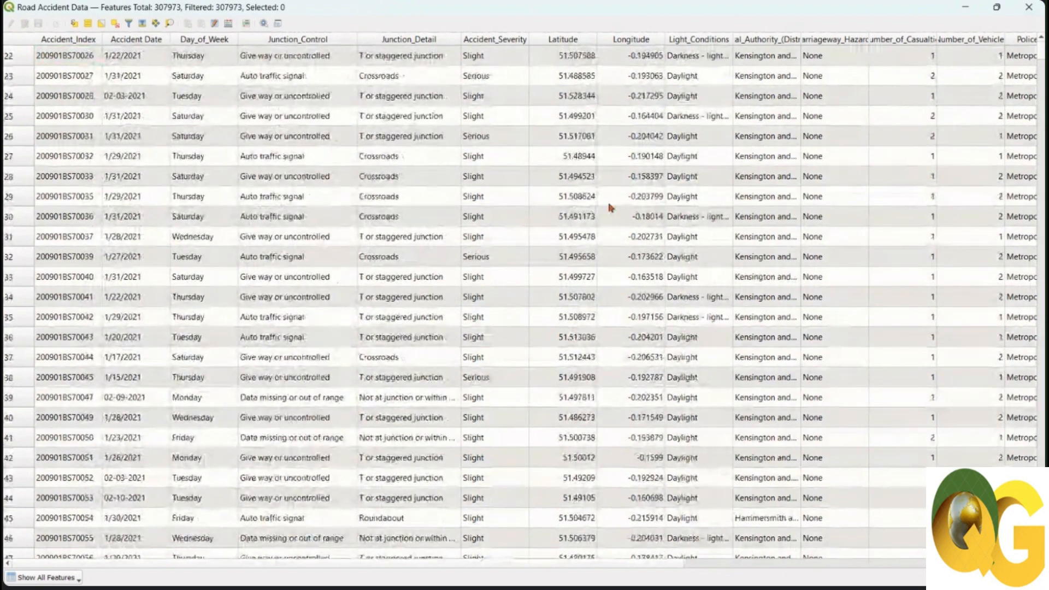
left_click_drag(1044, 57, 1043, 32)
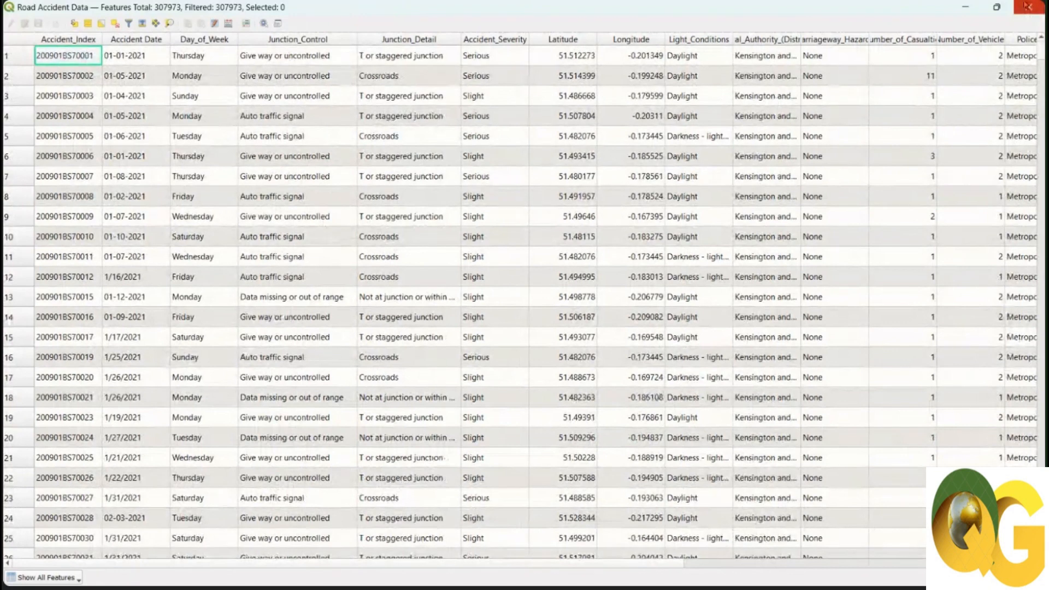
left_click(1029, 7)
- Start a new virtual integer field named Weightage in the Field Calculator for the Road Accident Data layer
mouse_move(571, 566)
left_mouse_down()
mouse_move(600, 567)
mouse_move(554, 563)
left_mouse_up()
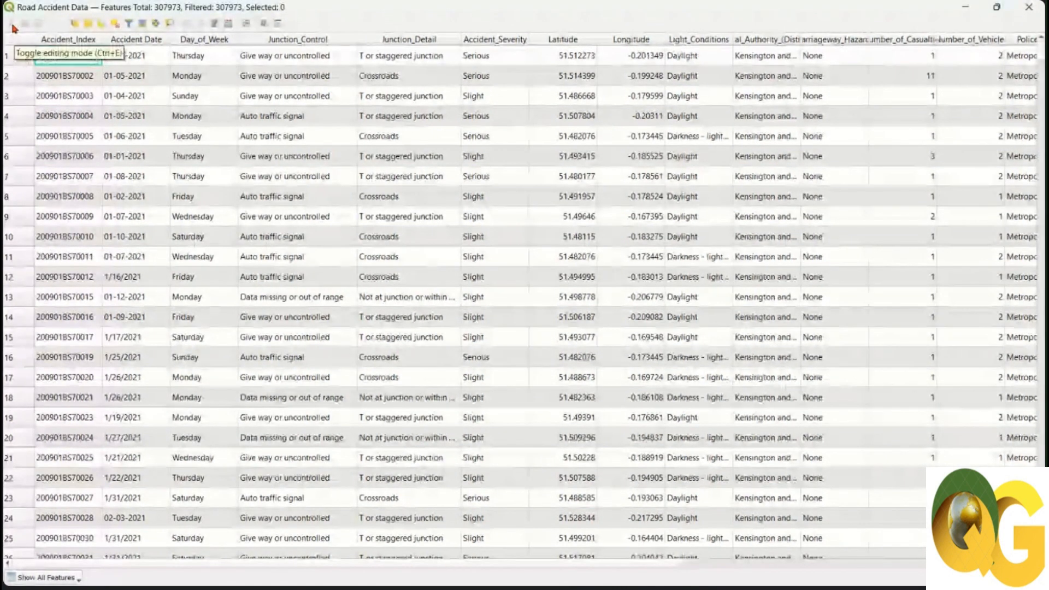
left_click(229, 24)
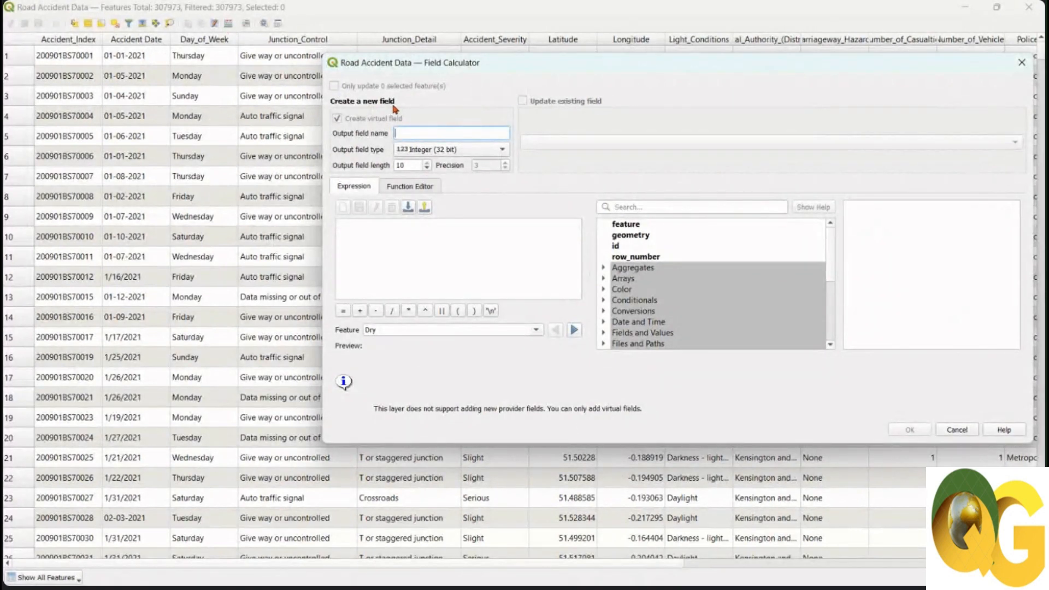
type("Wel")
type("ght")
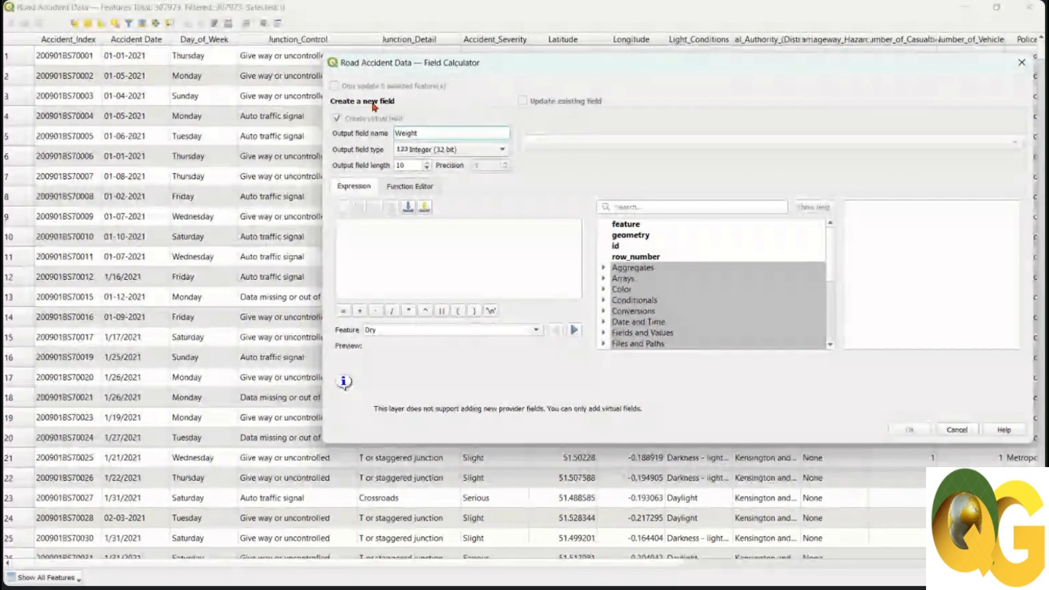
type("age")
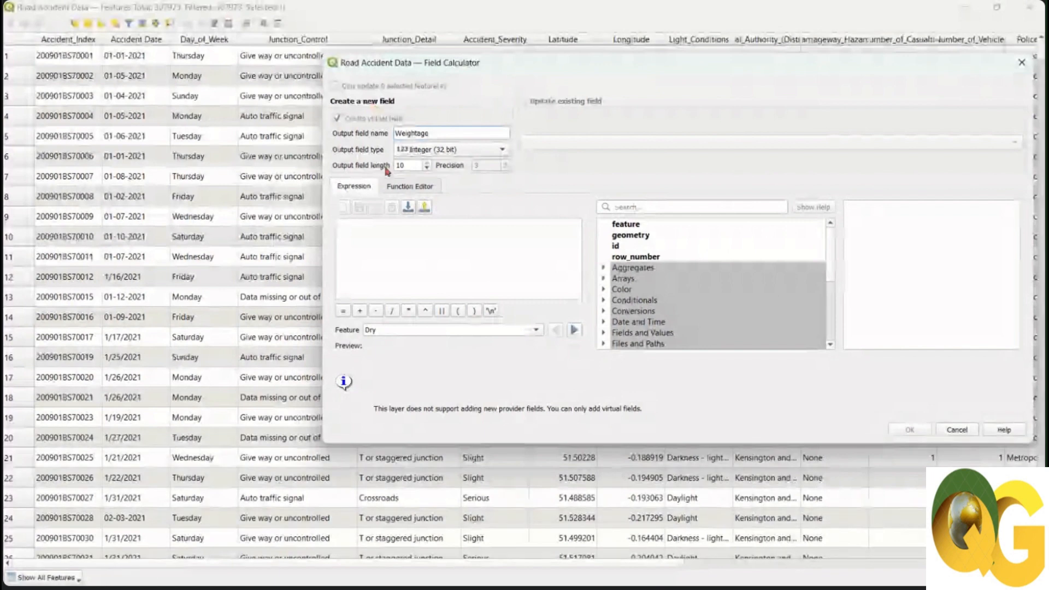
left_click(382, 241)
- Switch to Notepad, select the saved CASE expression for Accident_Severity weights, and return to the Field Calculator in QGIS
mouse_move(706, 570)
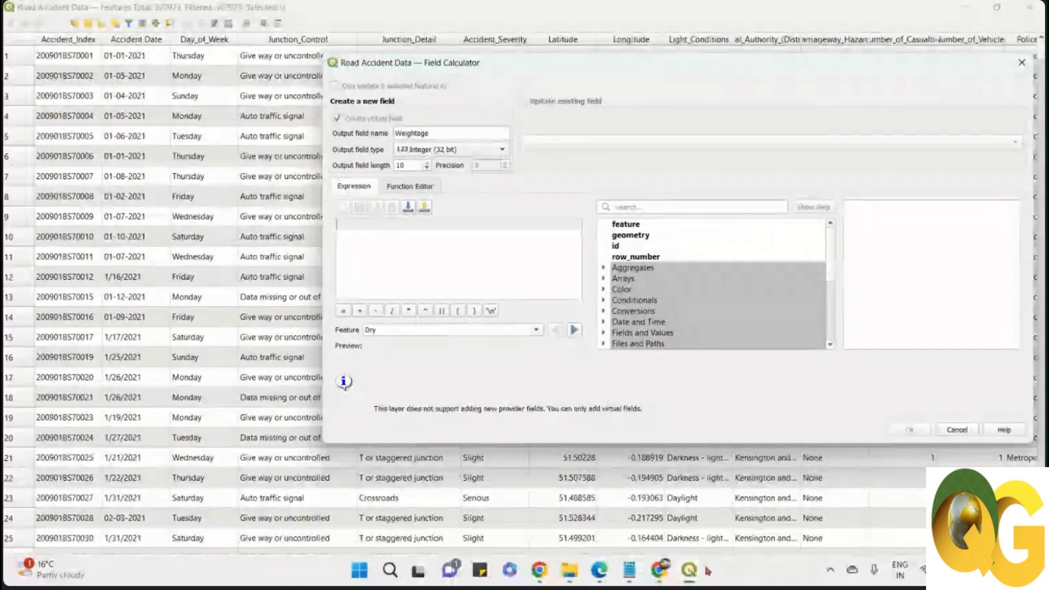
left_click(633, 574)
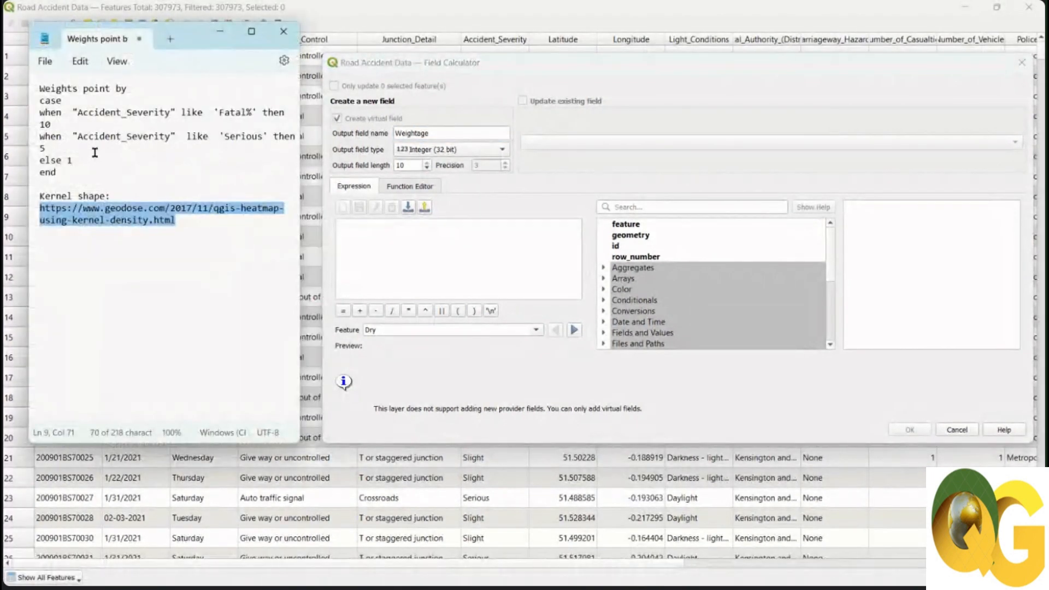
left_click_drag(59, 173, 39, 101)
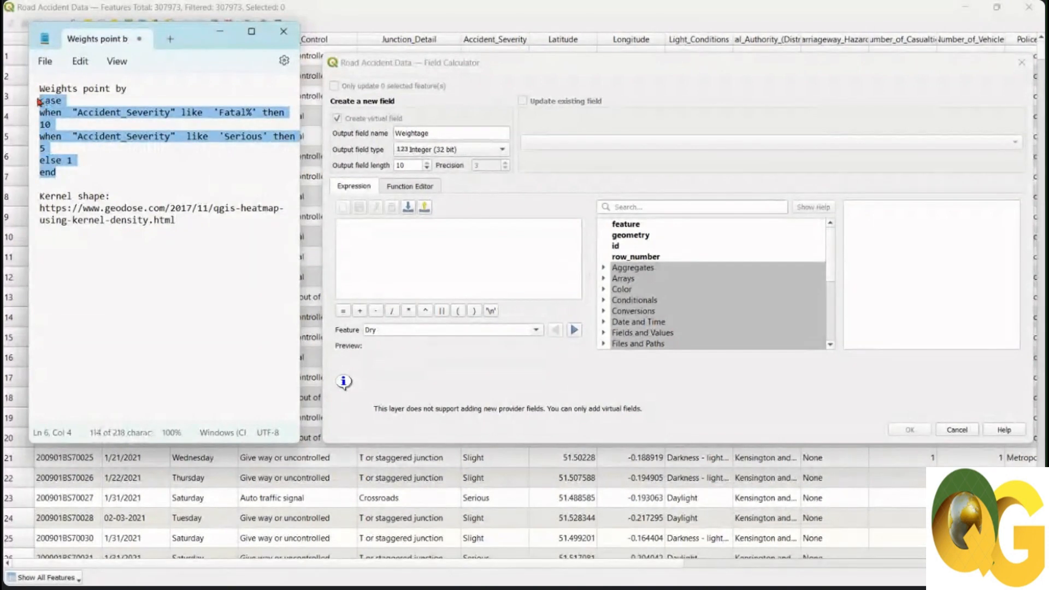
left_click(437, 253)
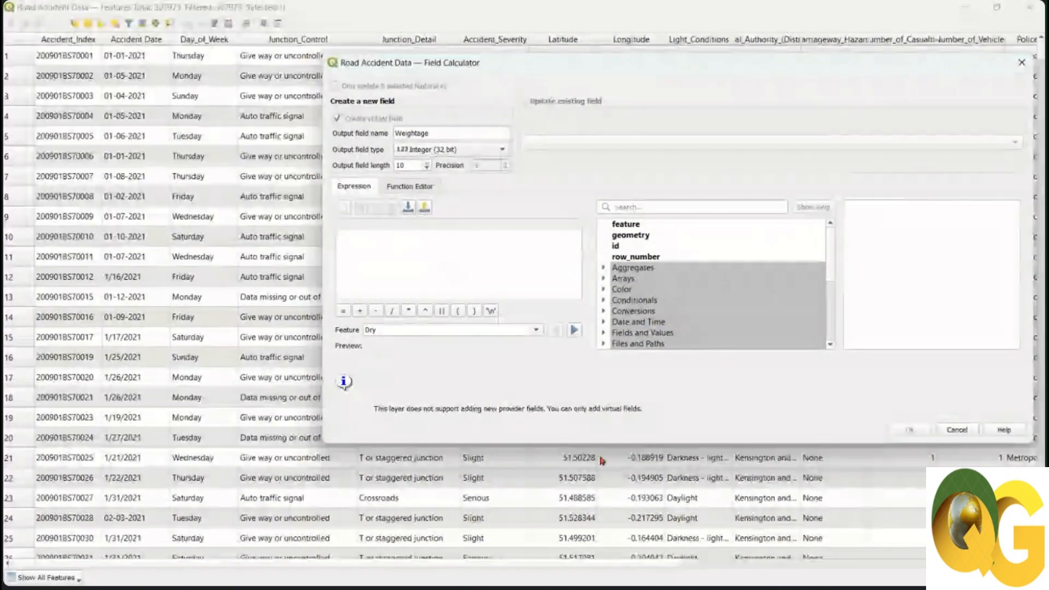
mouse_move(702, 574)
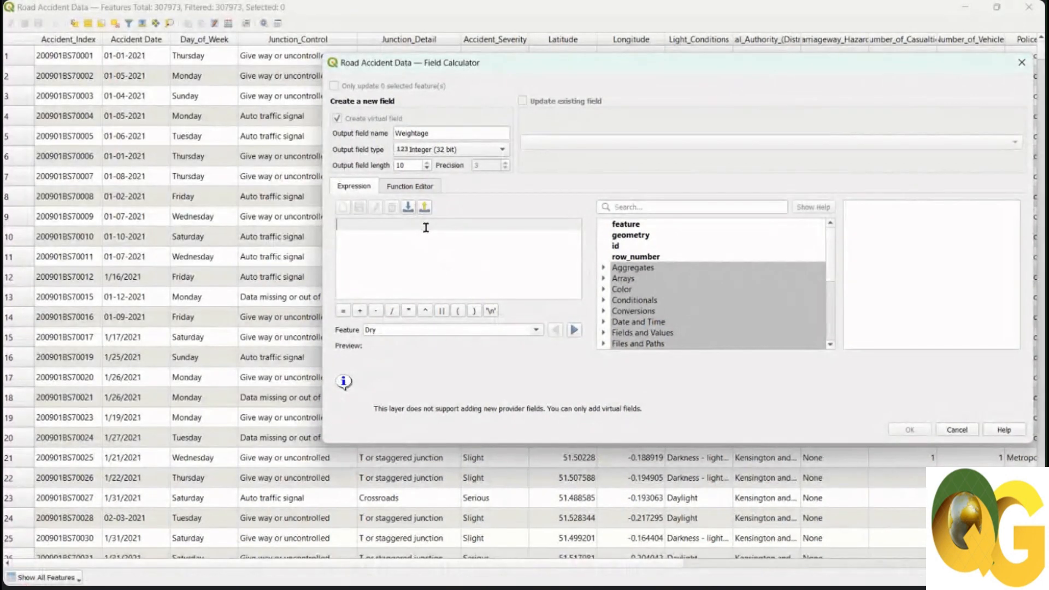
- Insert the CASE conditional into the Weightage expression and read its help on syntax, arguments and examples
left_click(688, 206)
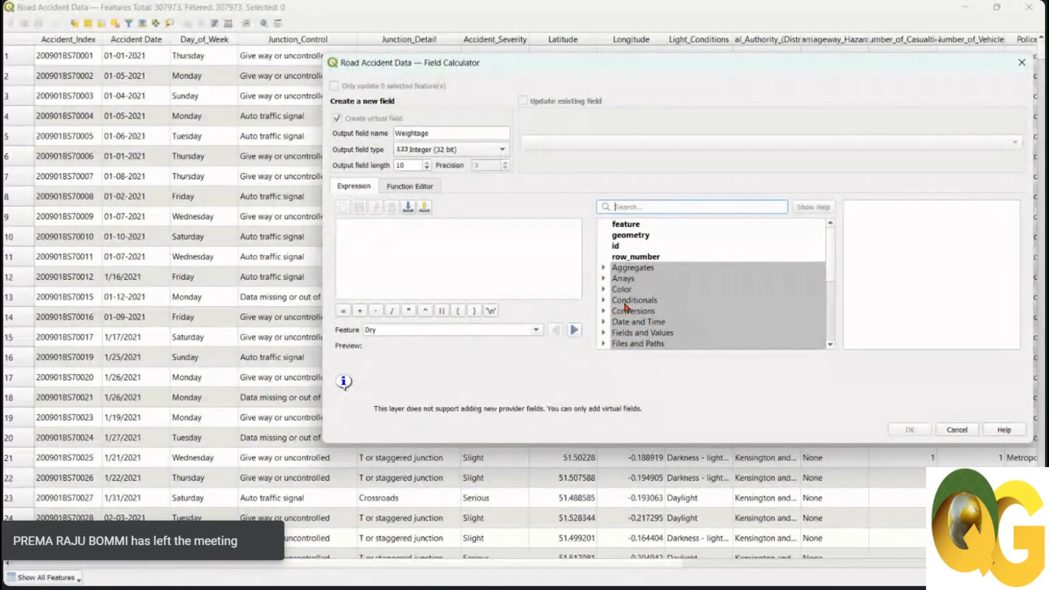
scroll(626, 308, "down", 1)
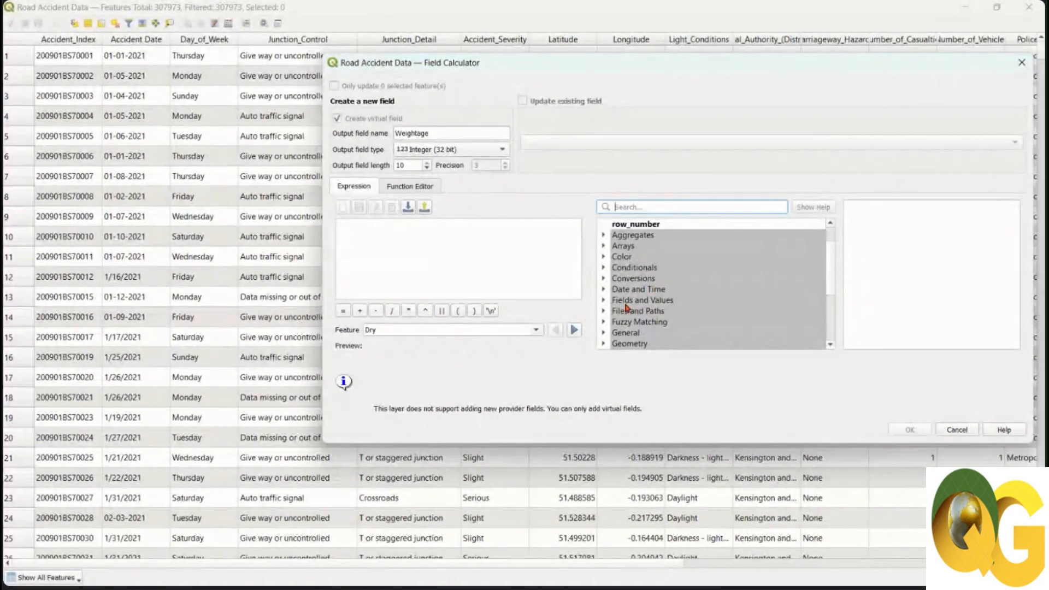
left_click(604, 268)
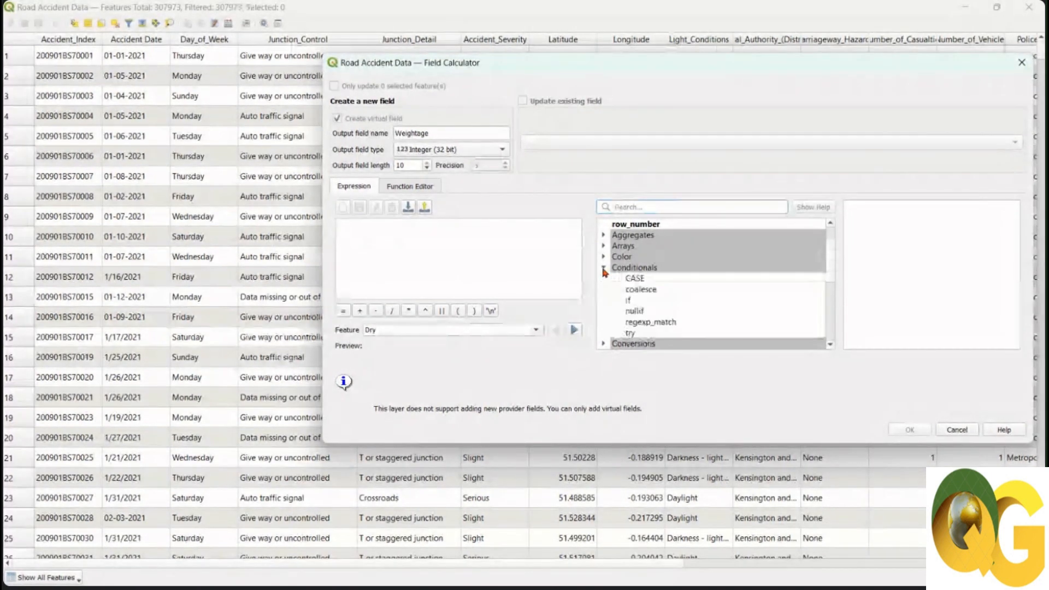
left_click(642, 282)
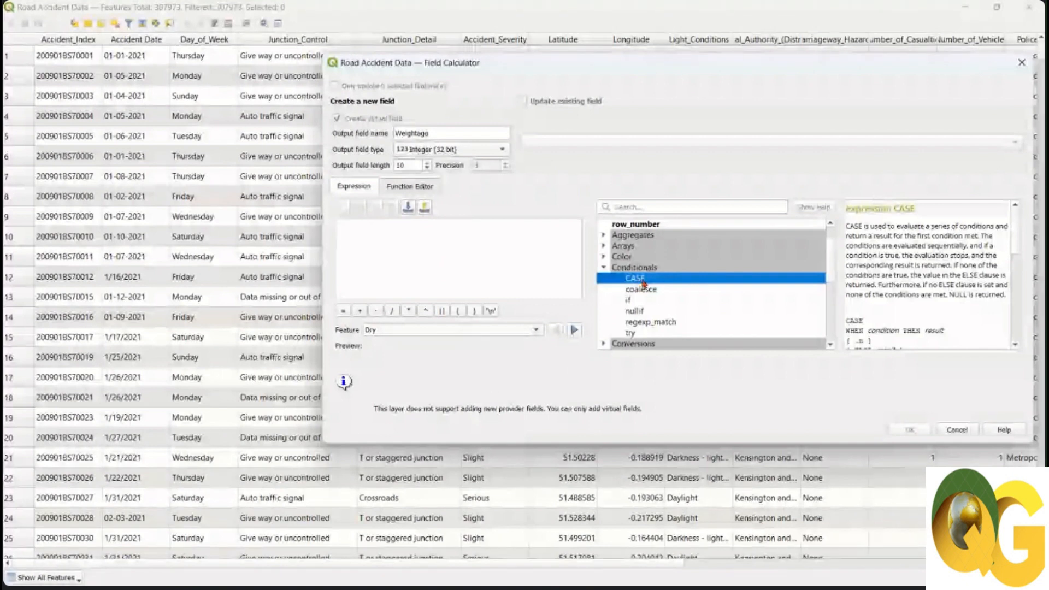
double_click(644, 280)
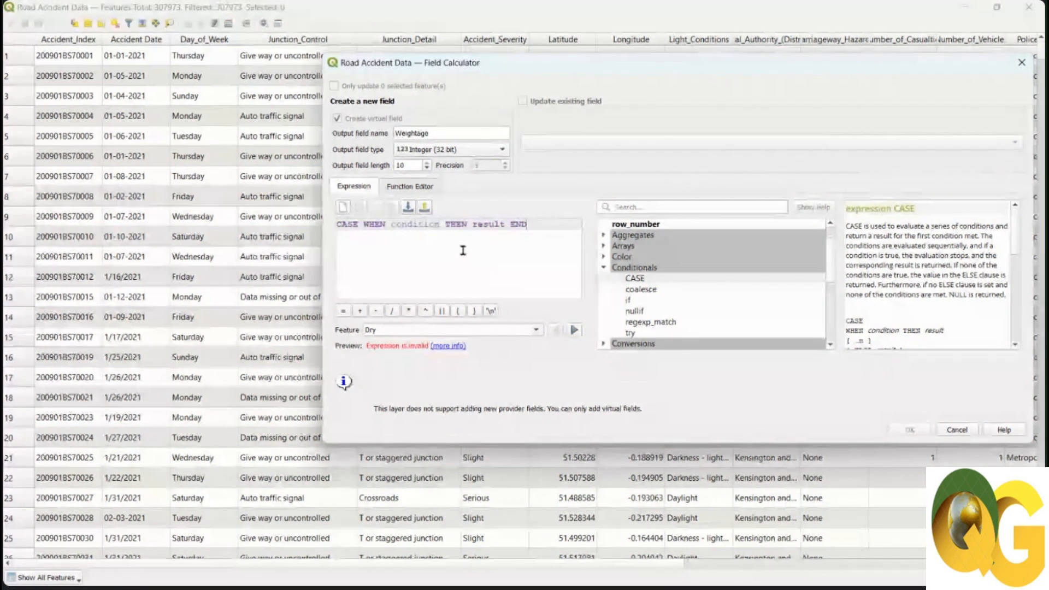
scroll(976, 314, "down", 2)
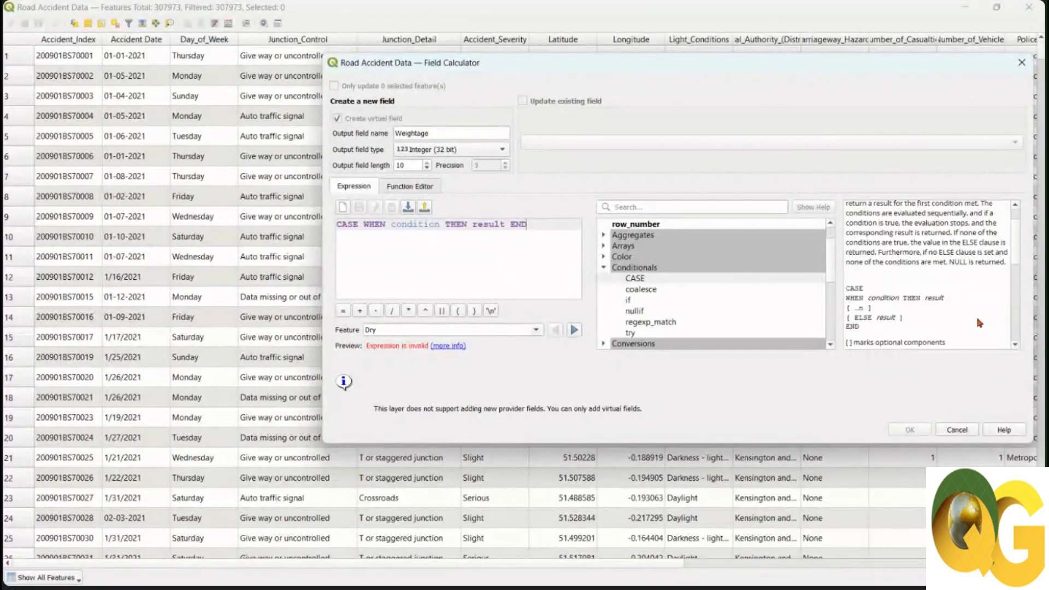
scroll(912, 315, "down", 3)
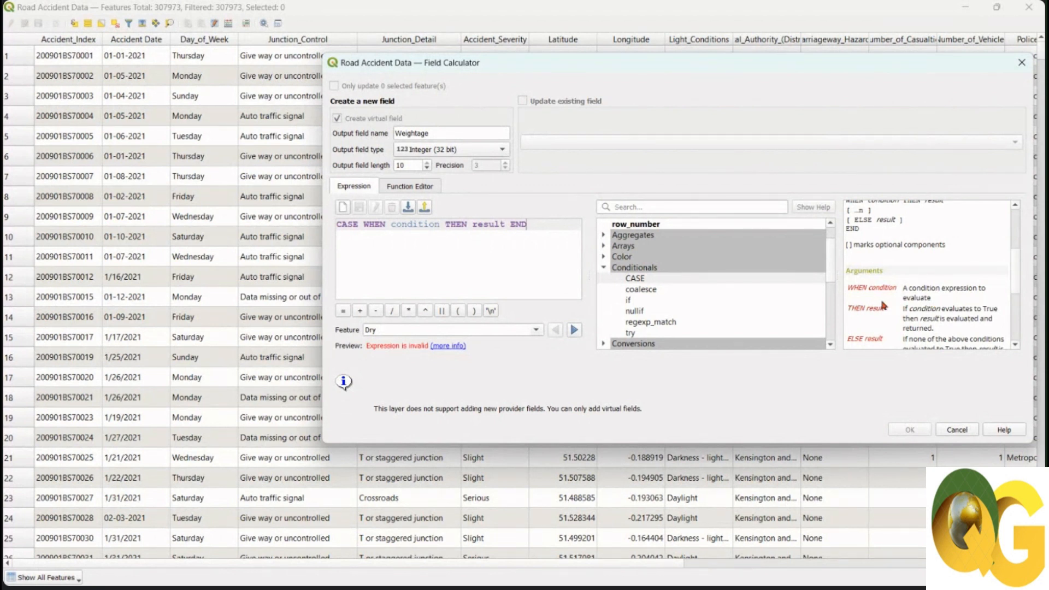
scroll(879, 317, "down", 1)
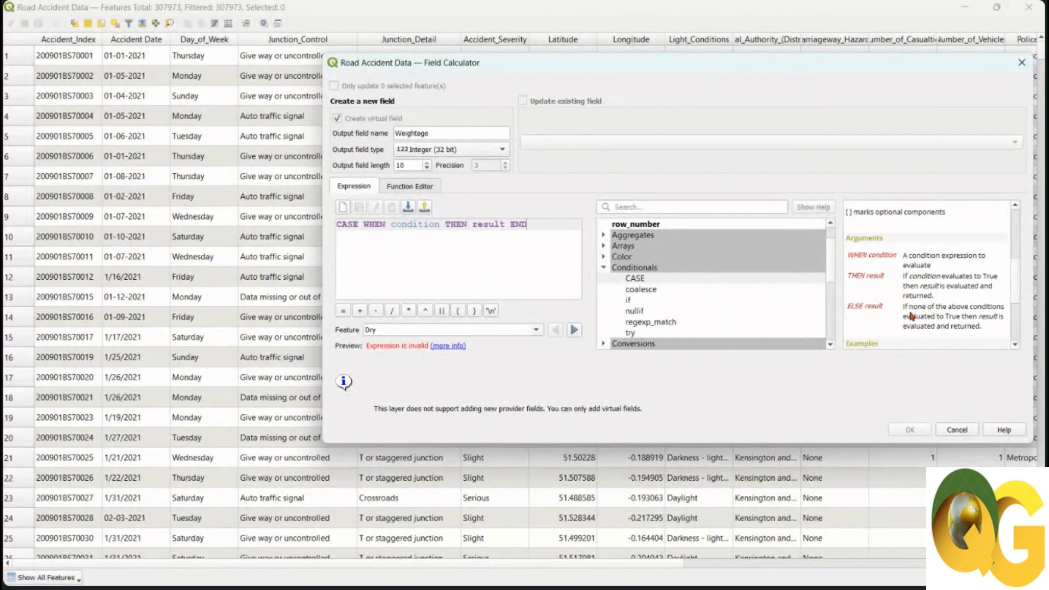
scroll(878, 315, "down", 3)
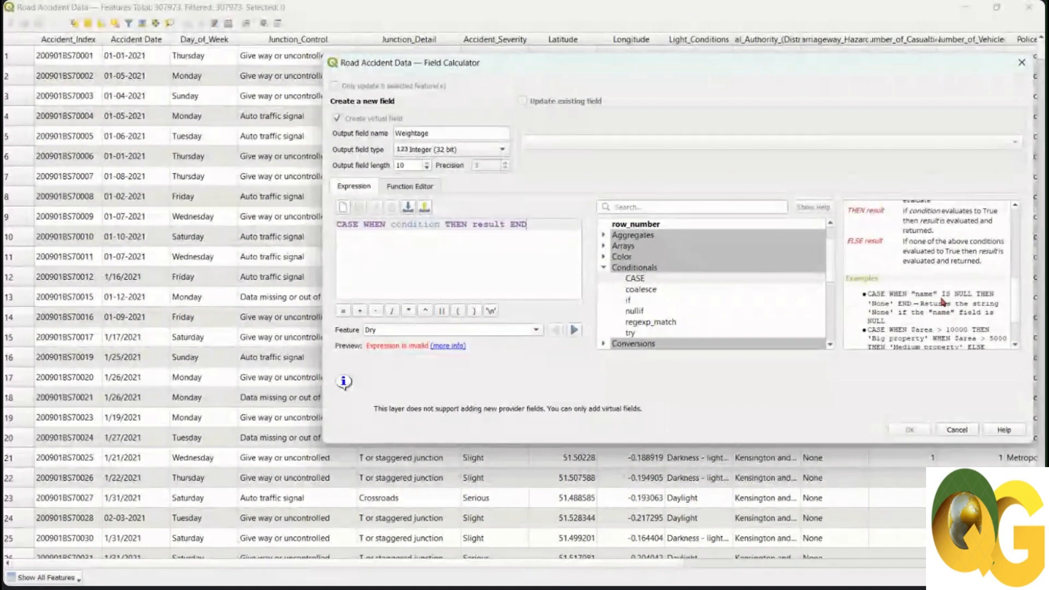
scroll(928, 315, "down", 2)
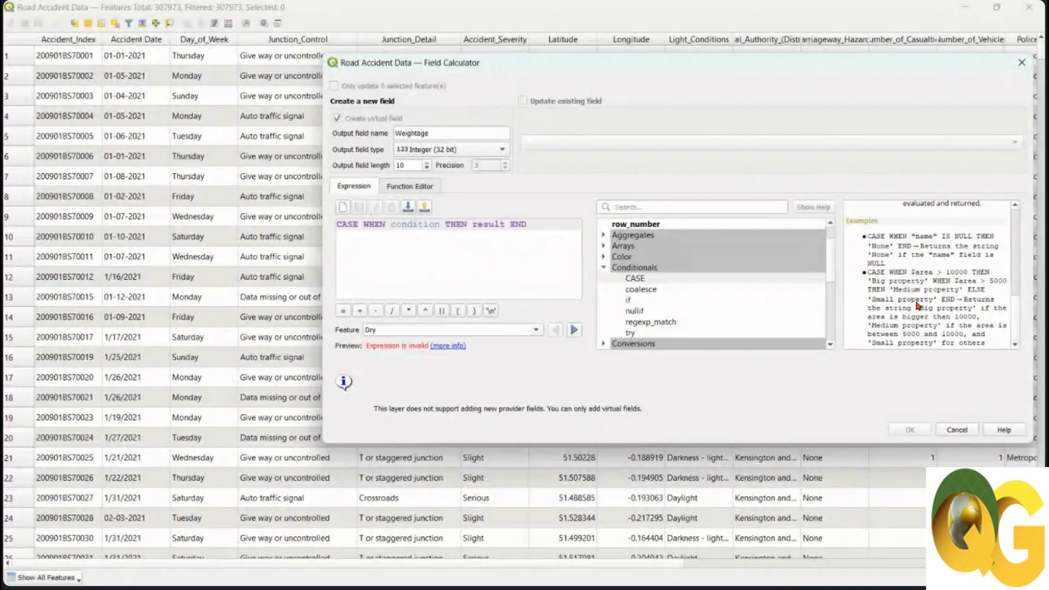
- Trim the inserted template to CASE and WHEN, placing WHEN on its own line
left_click_drag(536, 224, 393, 228)
key("BackSpace")
left_click(363, 225)
key("Return")
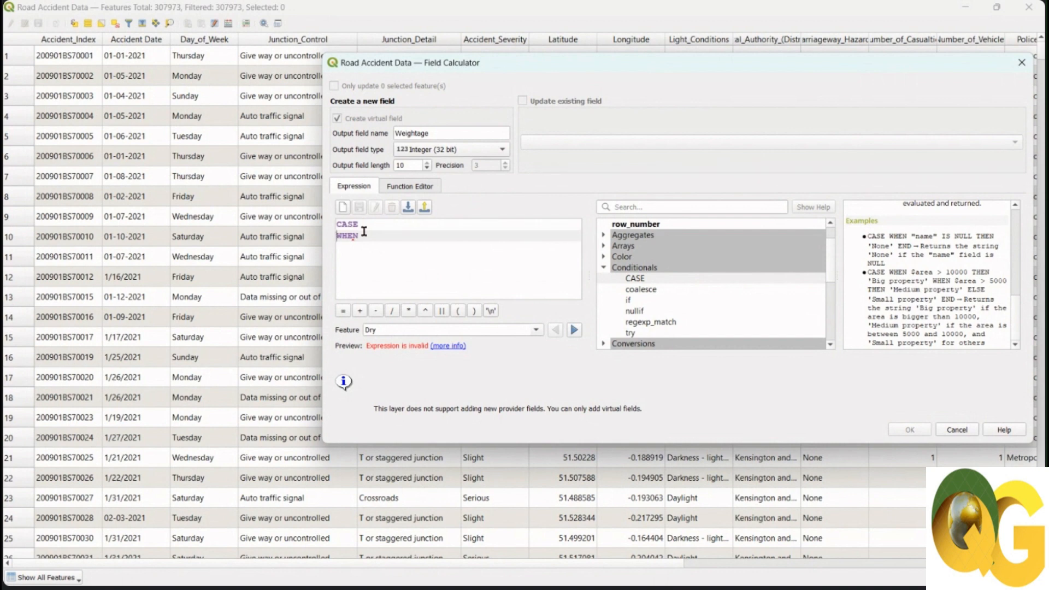
- Add the Accident_Severity field after WHEN in the Weightage expression
double_click(615, 268)
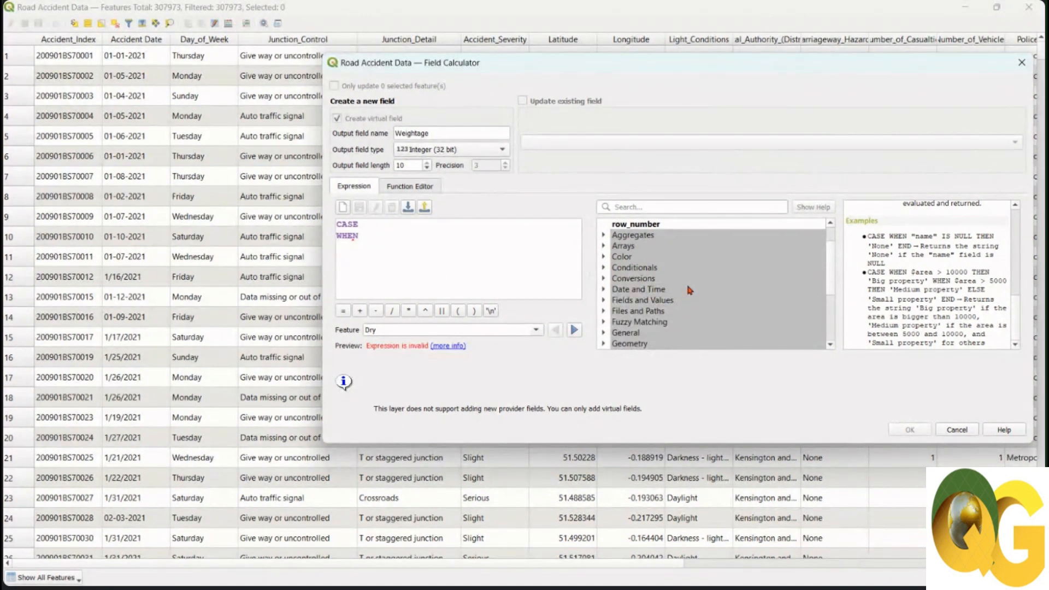
left_click(604, 301)
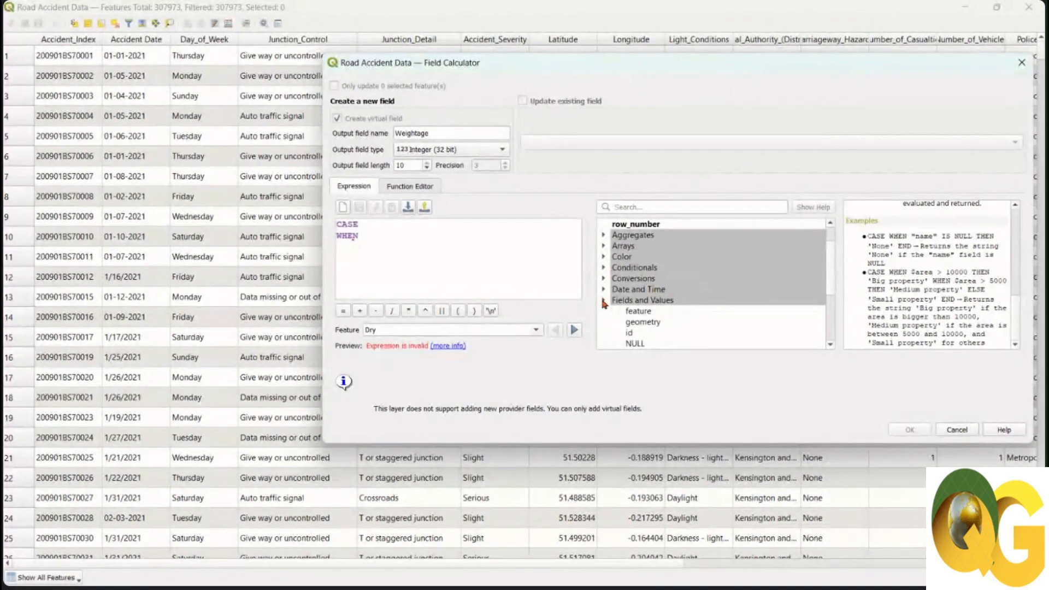
scroll(706, 316, "down", 1)
scroll(707, 317, "down", 2)
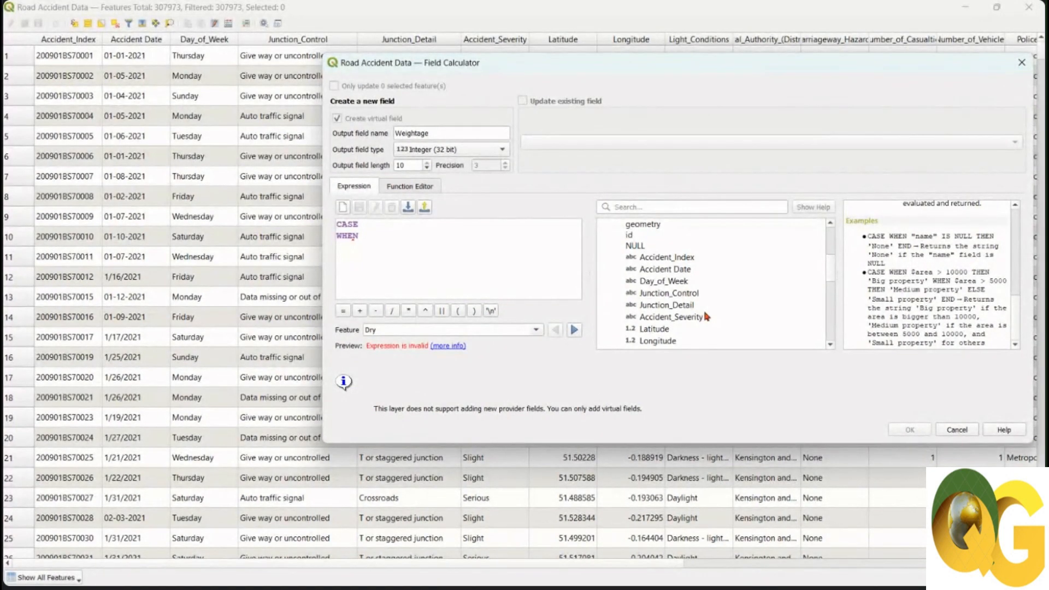
scroll(707, 316, "down", 1)
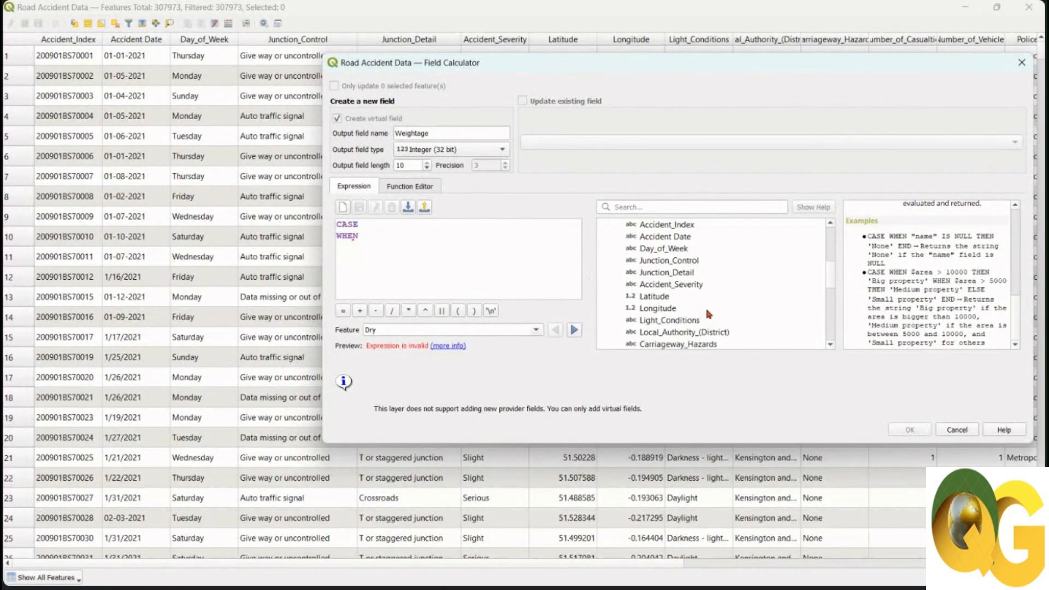
left_click(393, 237)
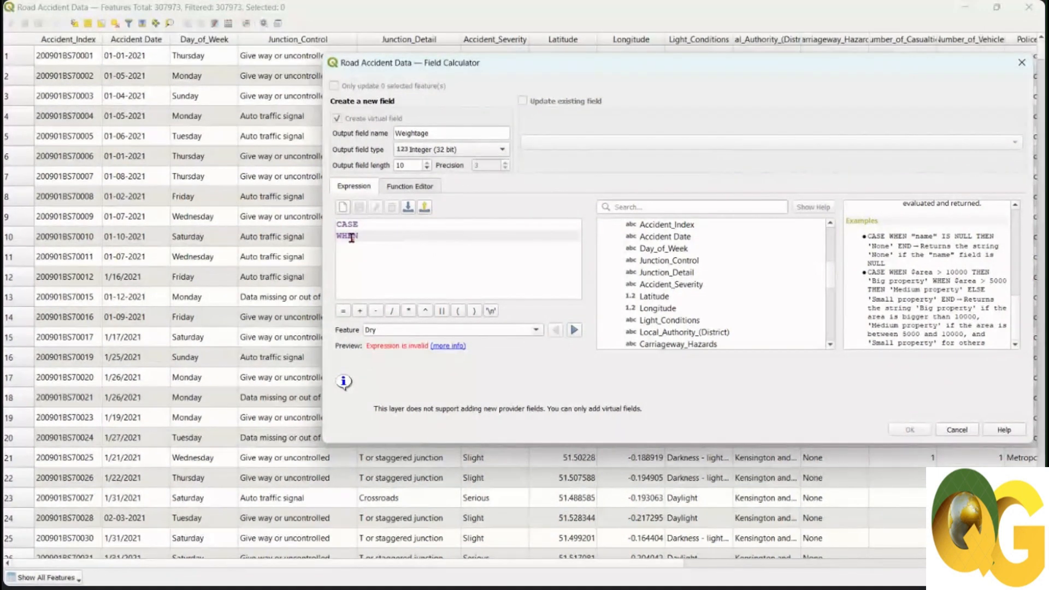
left_click(684, 286)
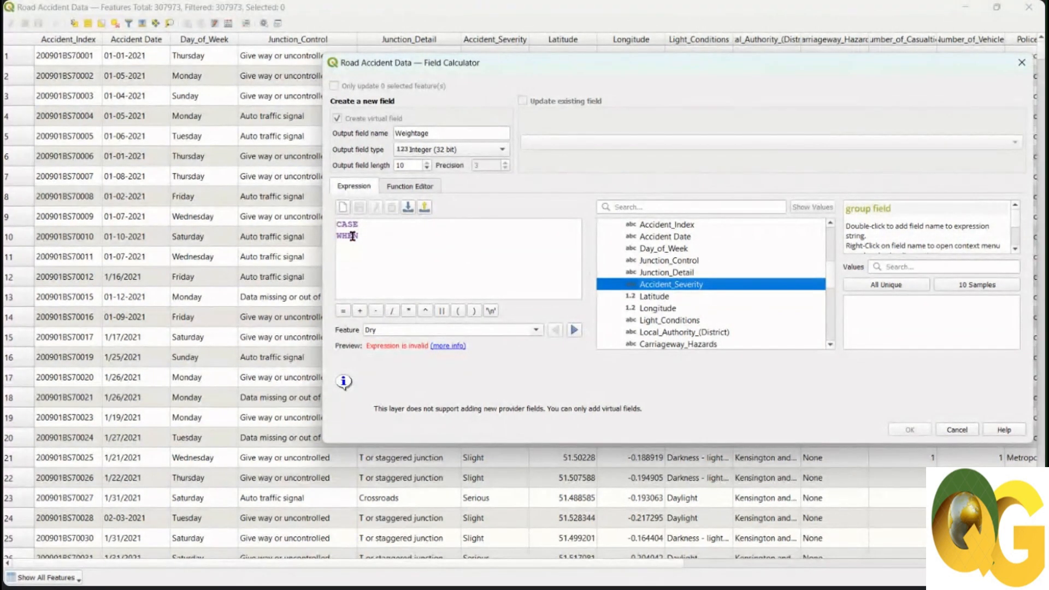
double_click(678, 286)
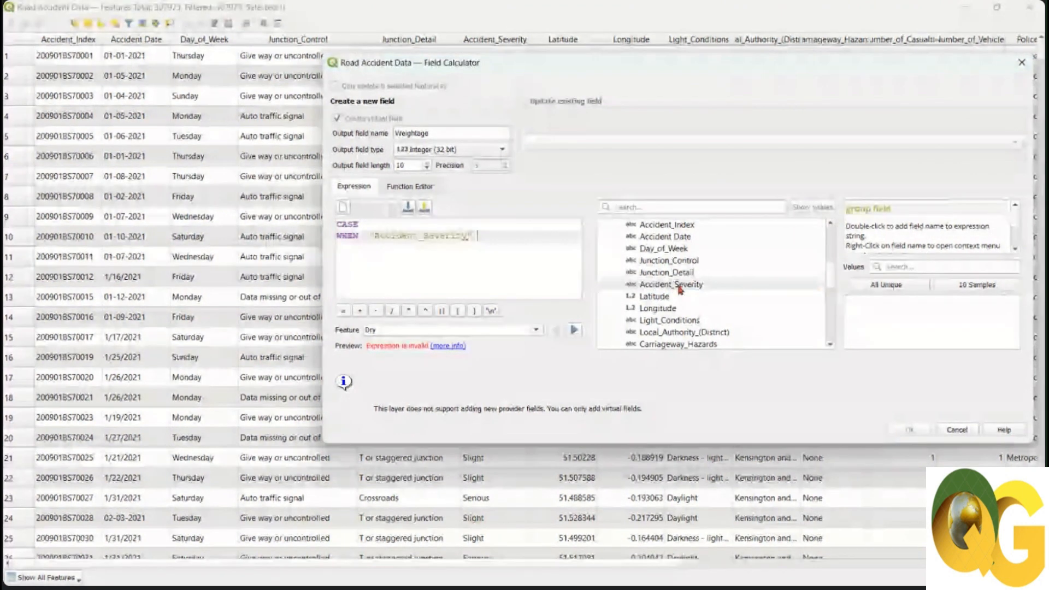
- List all unique Accident_Severity values and complete the first condition with like 'Fatal' then
left_click(630, 571)
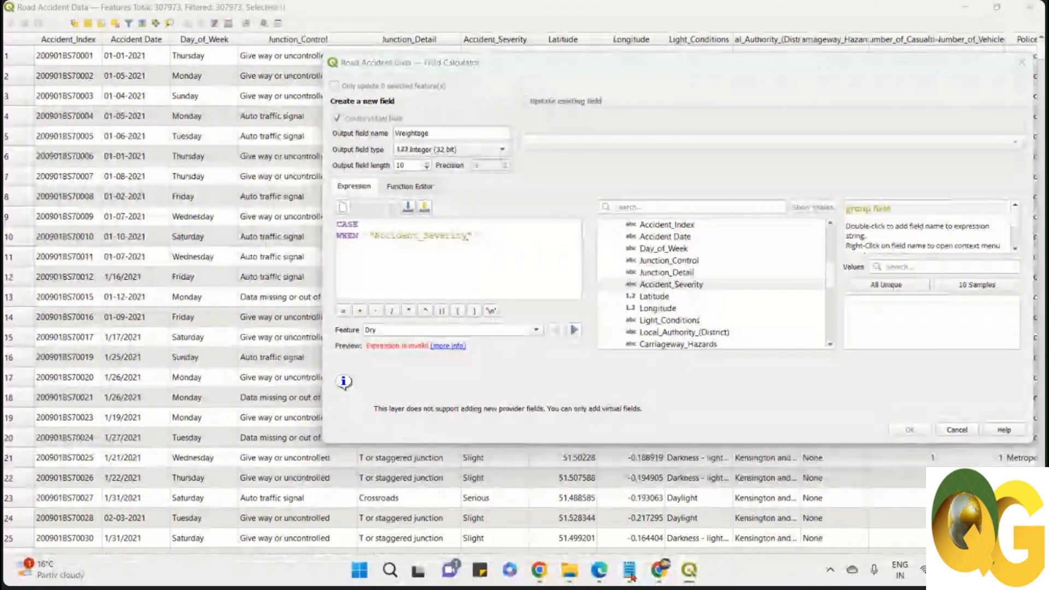
left_click(493, 239)
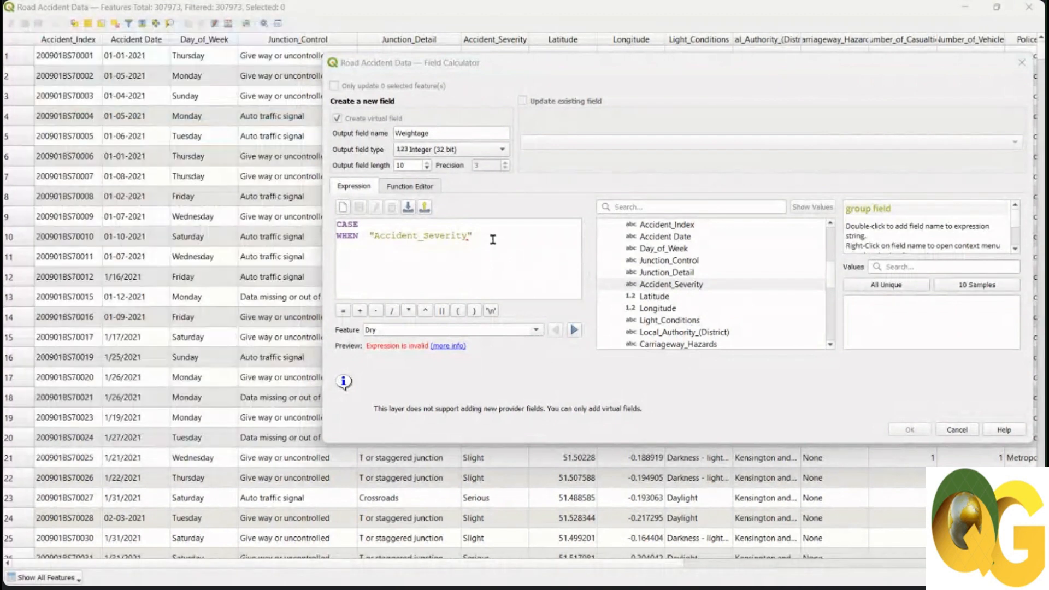
left_click(907, 289)
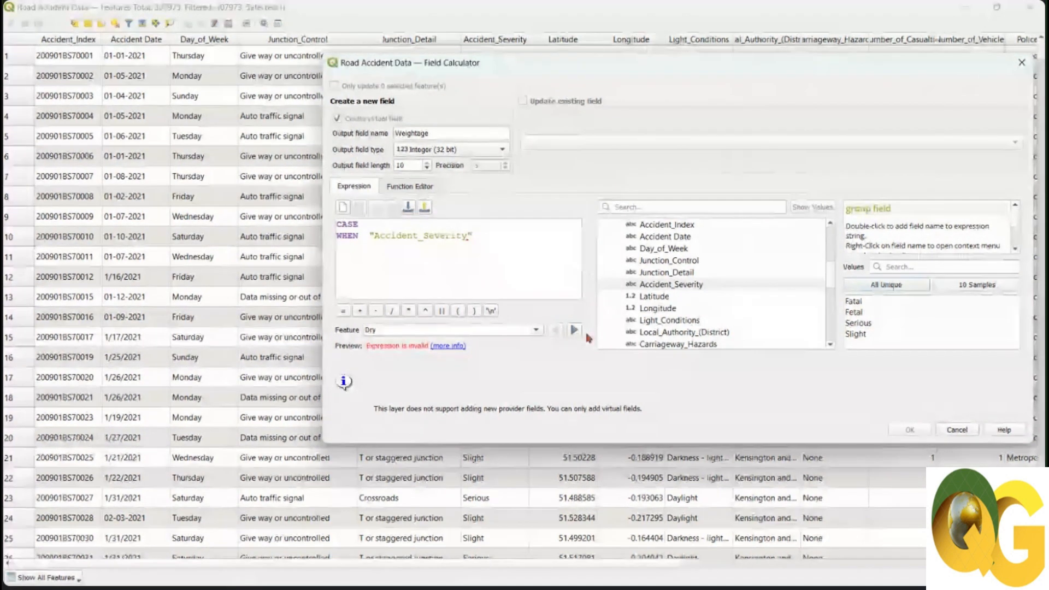
left_click(520, 244)
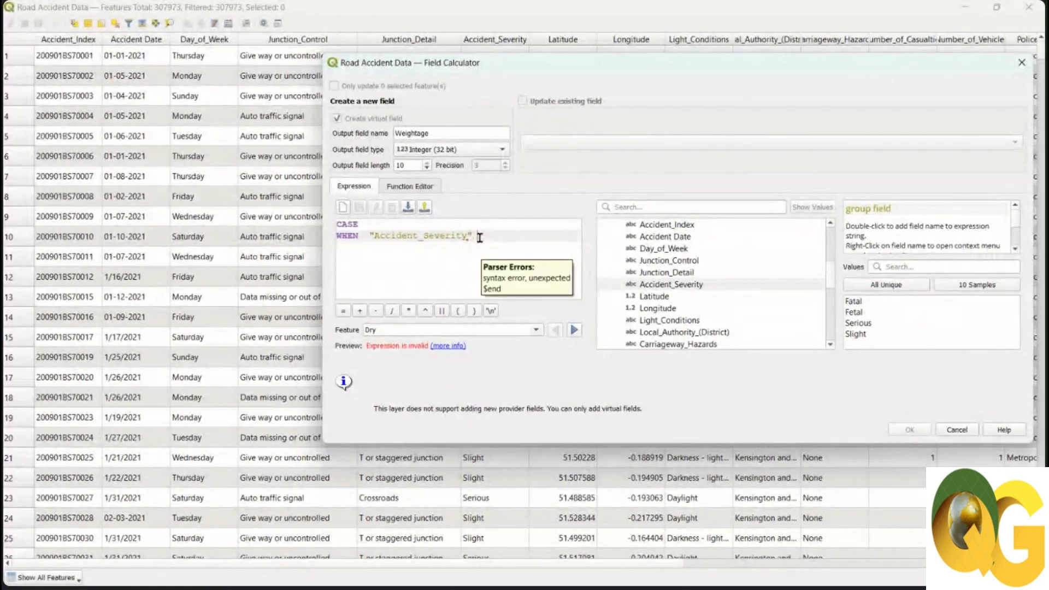
type("like")
left_click(857, 301)
double_click(857, 302)
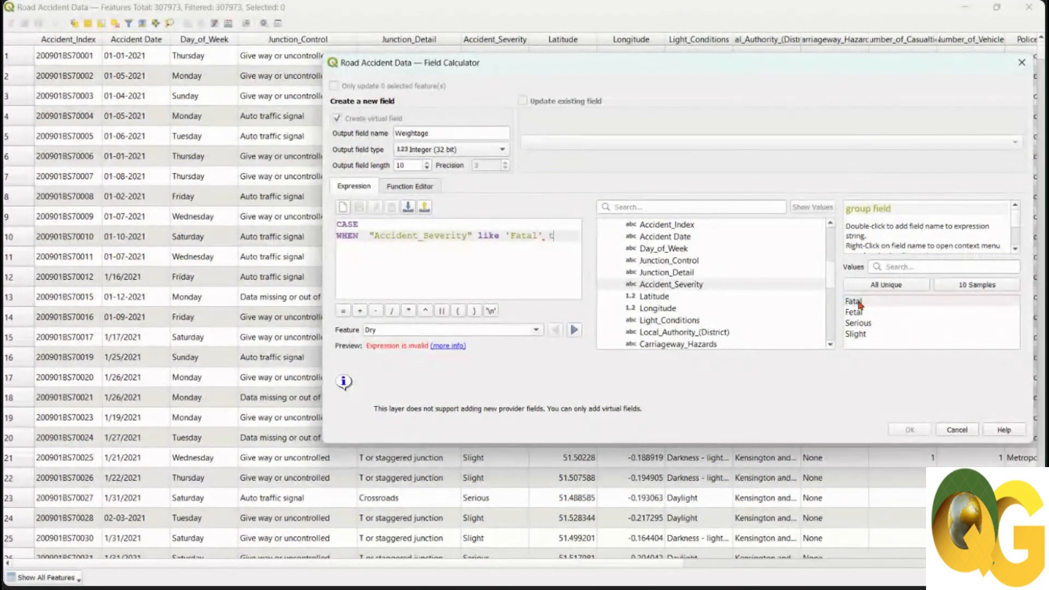
type("then")
- Check the weights in the Notepad notes and enter 10 on a new line as the Fatal condition's result
left_click(630, 570)
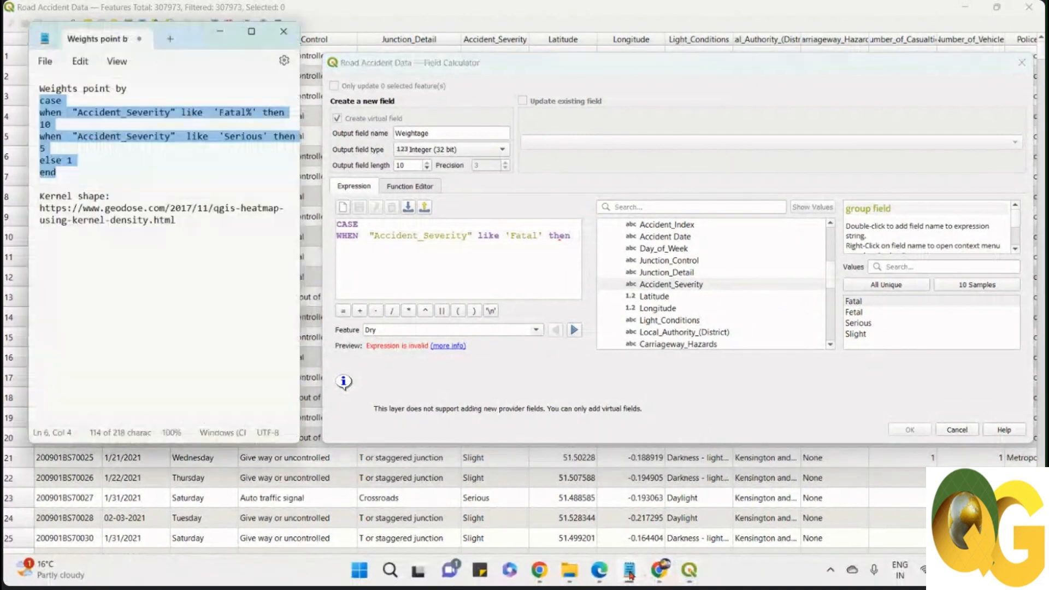
left_click(573, 234)
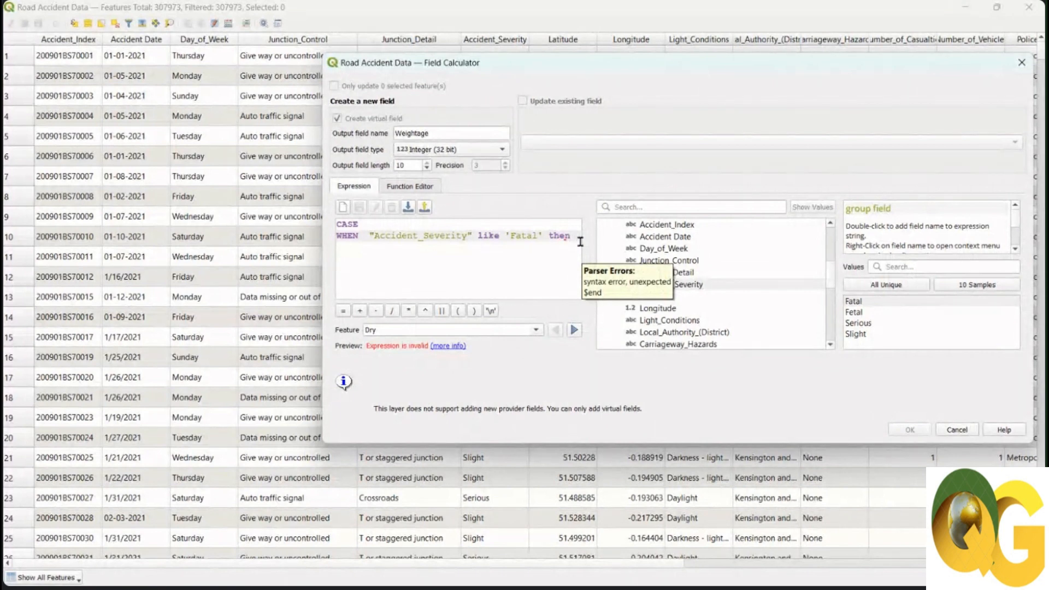
key("Return")
type("10")
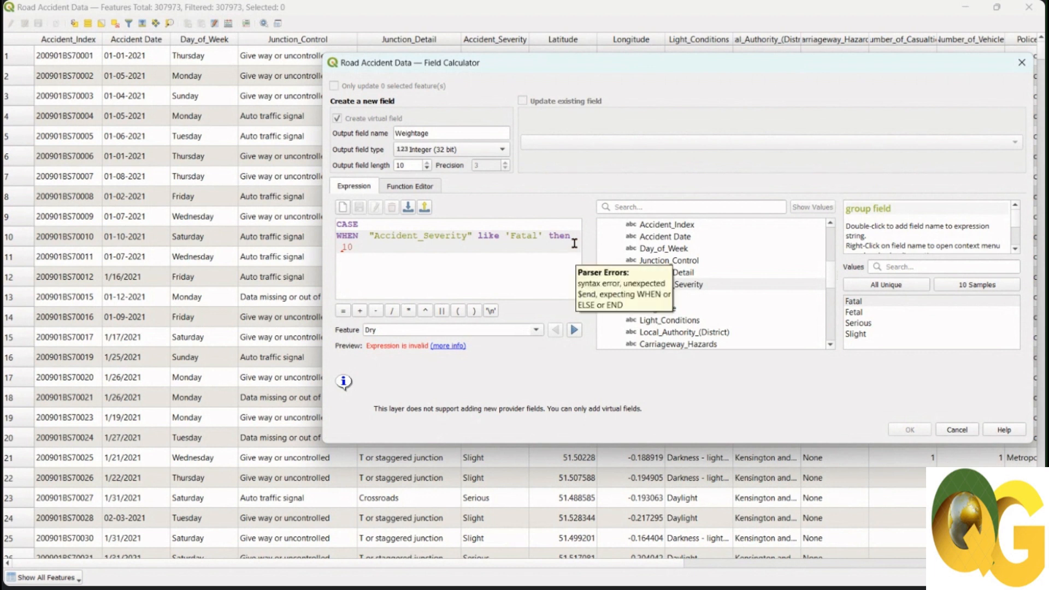
- Add a second condition to the Weightage expression: when "Accident_Severity" like 'Serious' then 5
key("Return")
type("W")
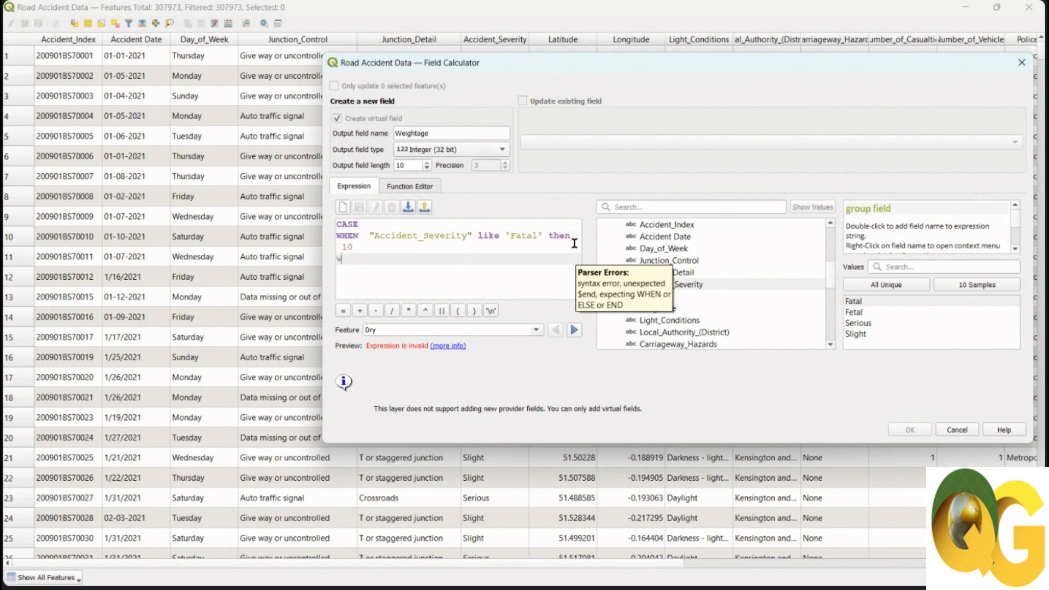
type("hen")
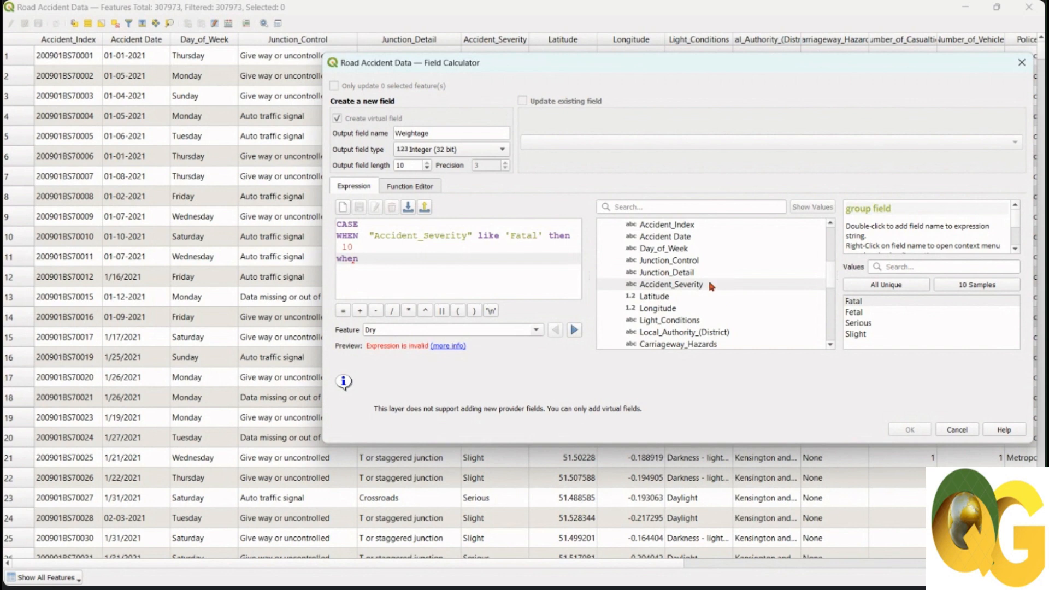
double_click(672, 285)
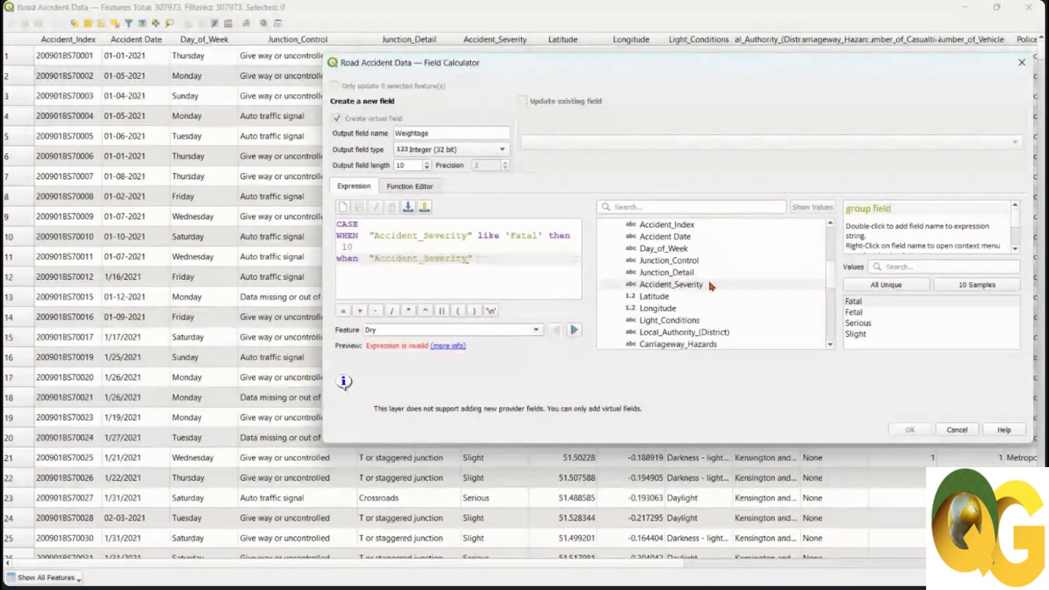
type("like")
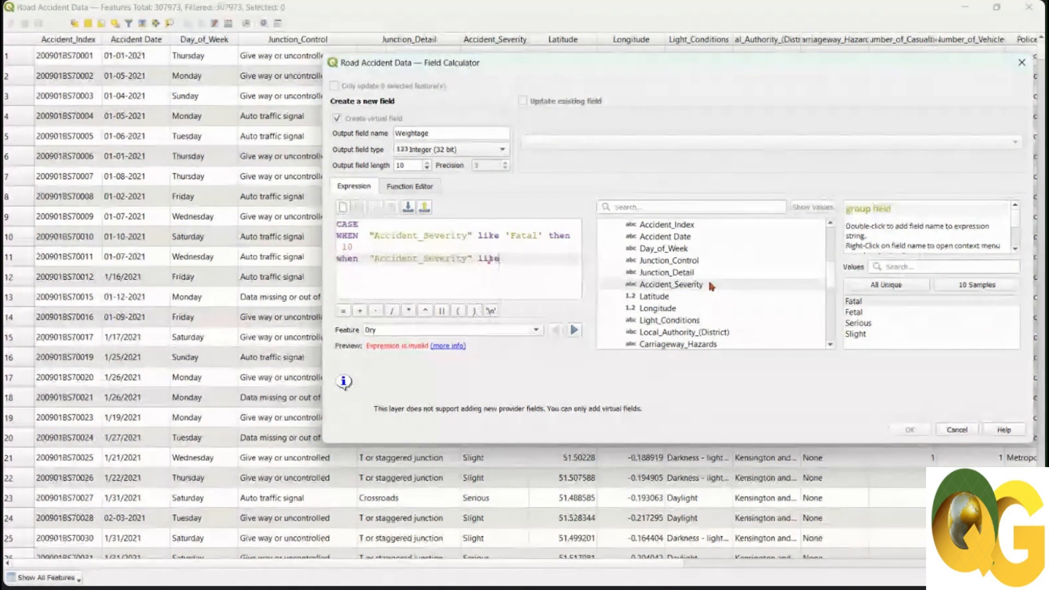
double_click(859, 324)
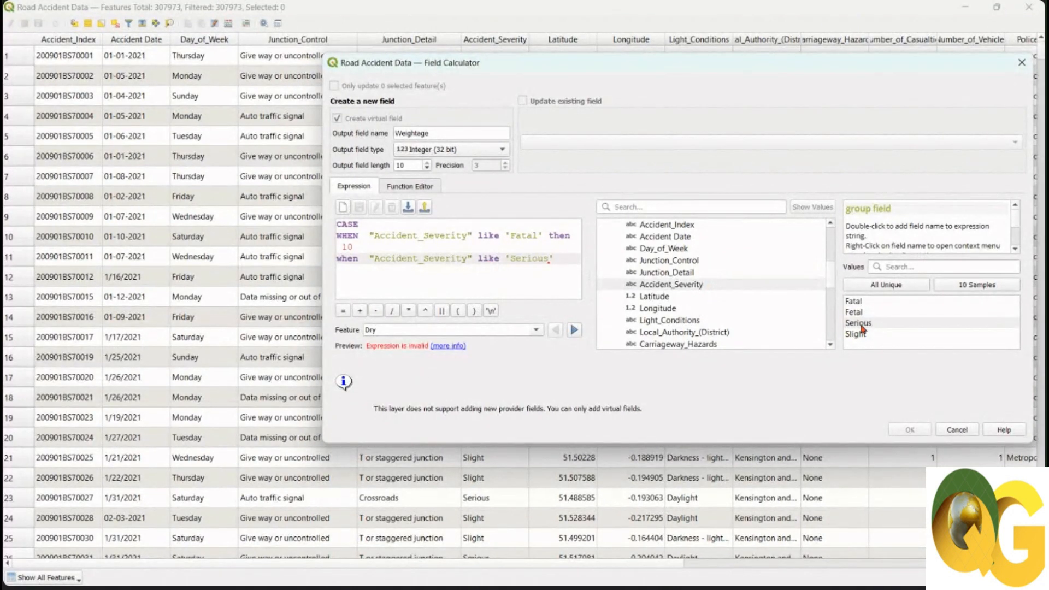
type("then")
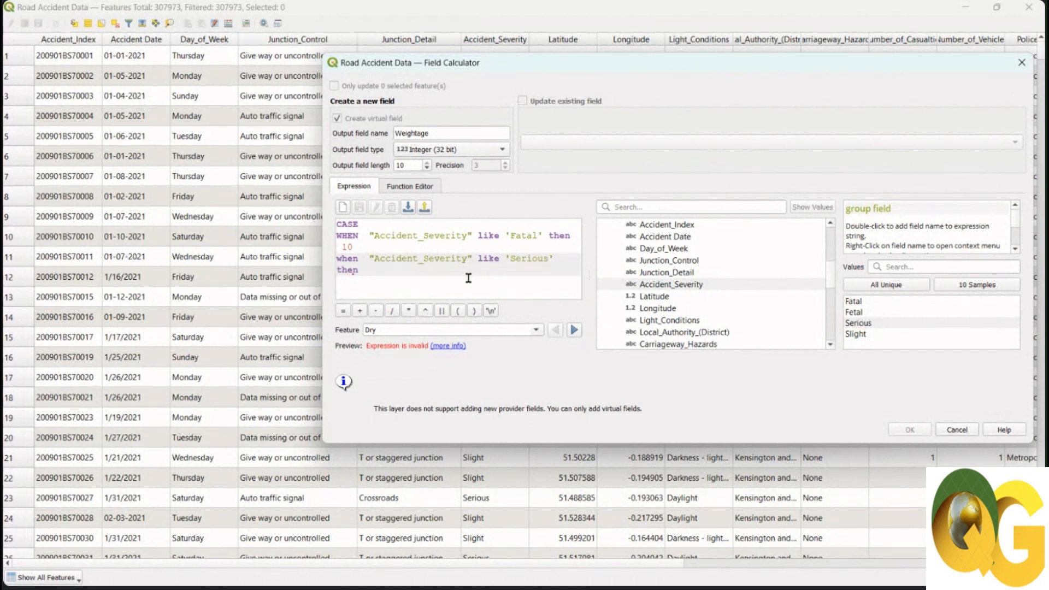
type(" 5")
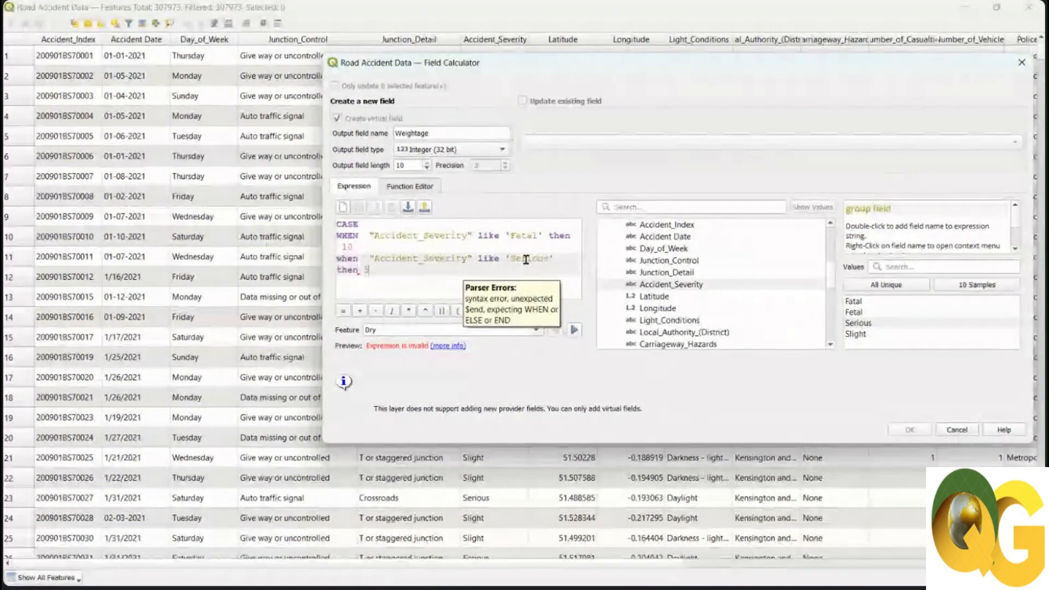
- Complete the CASE expression with Else 1 and end, each on its own line
key("Return")
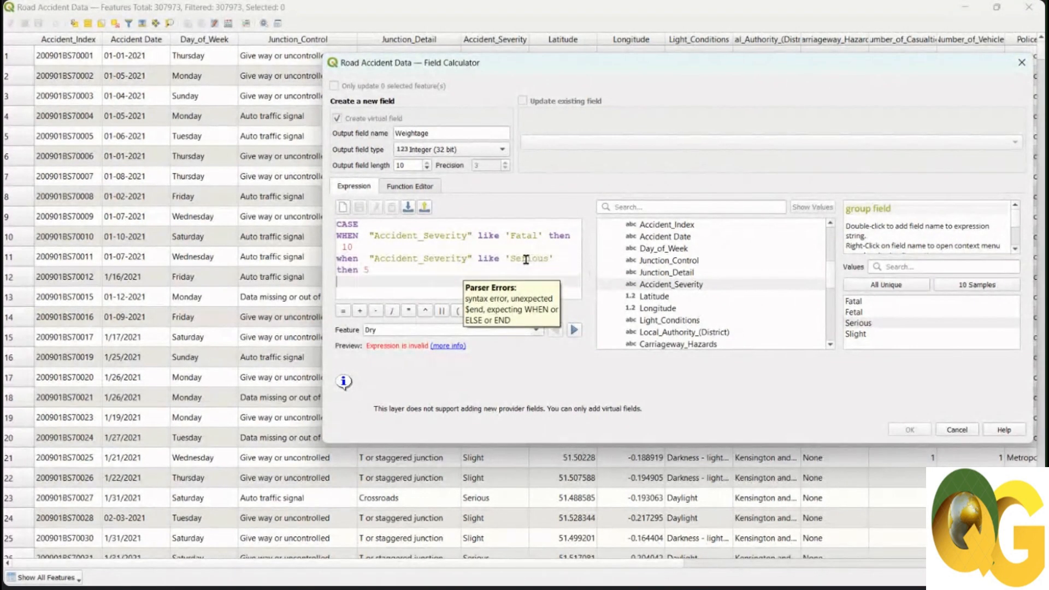
type("Else")
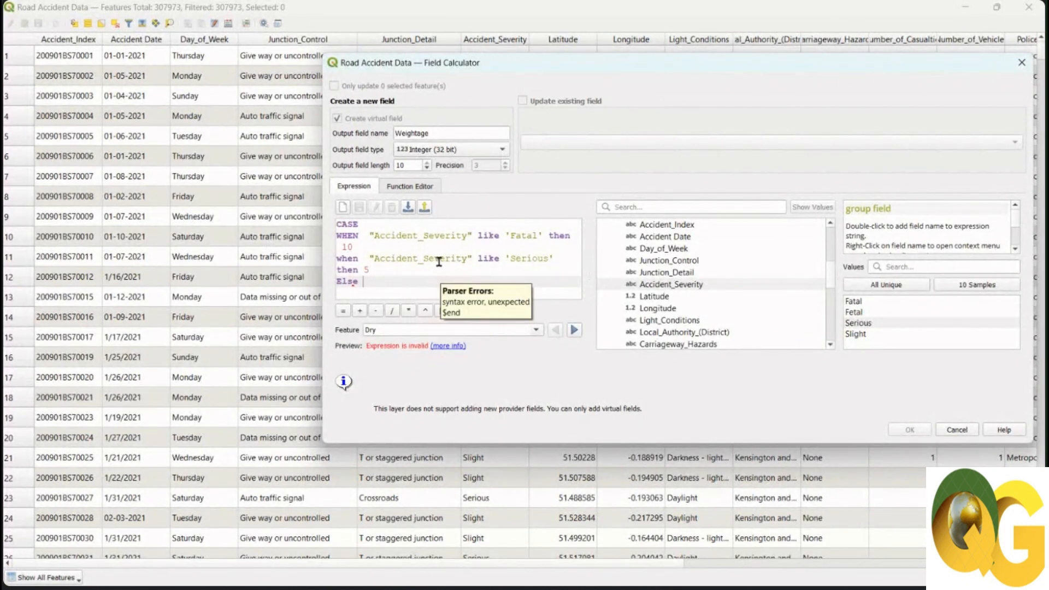
type("1")
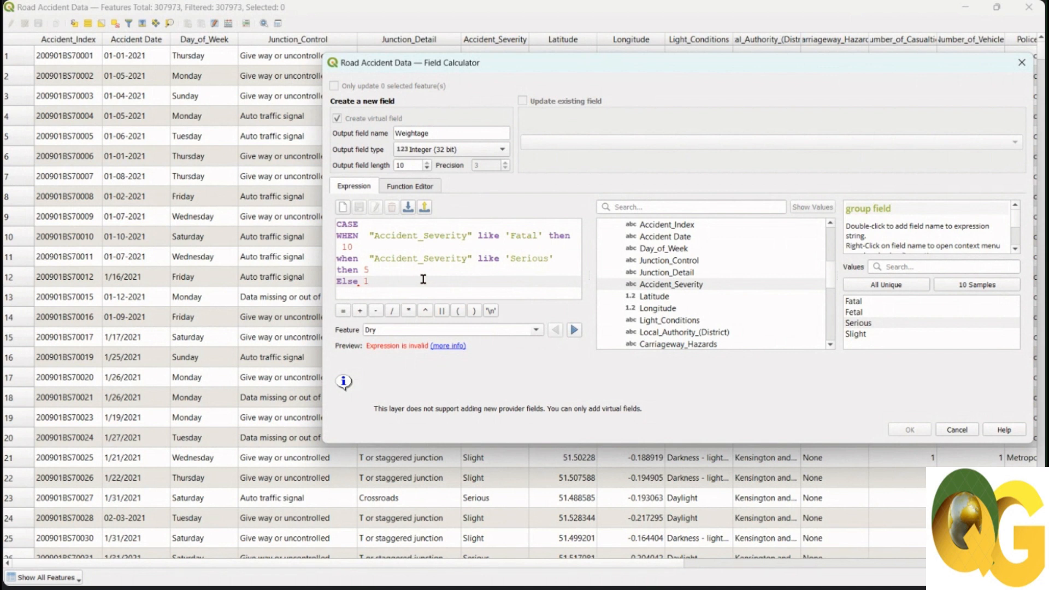
key("Return")
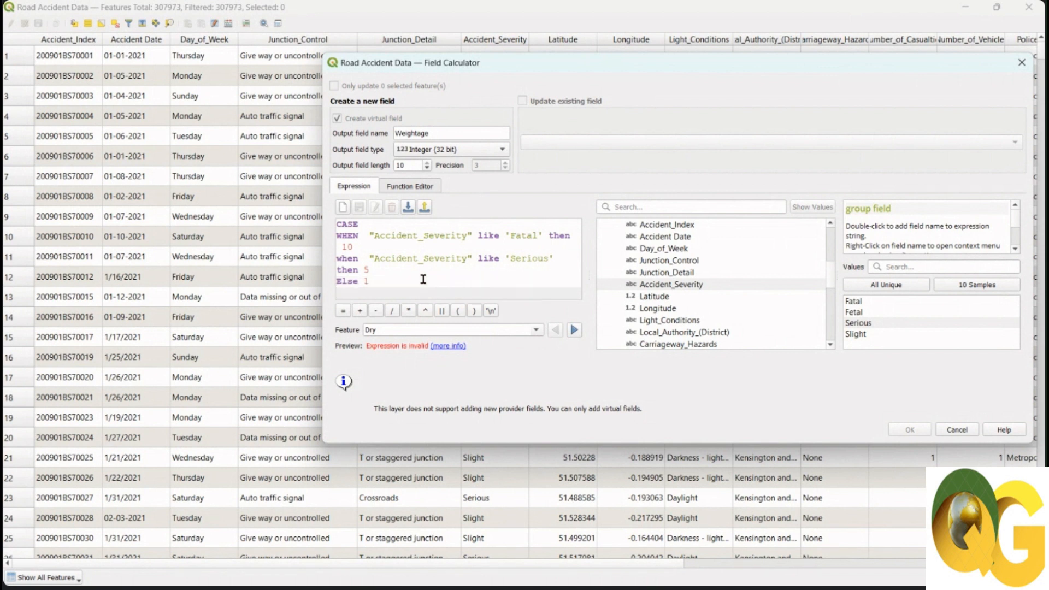
type("end")
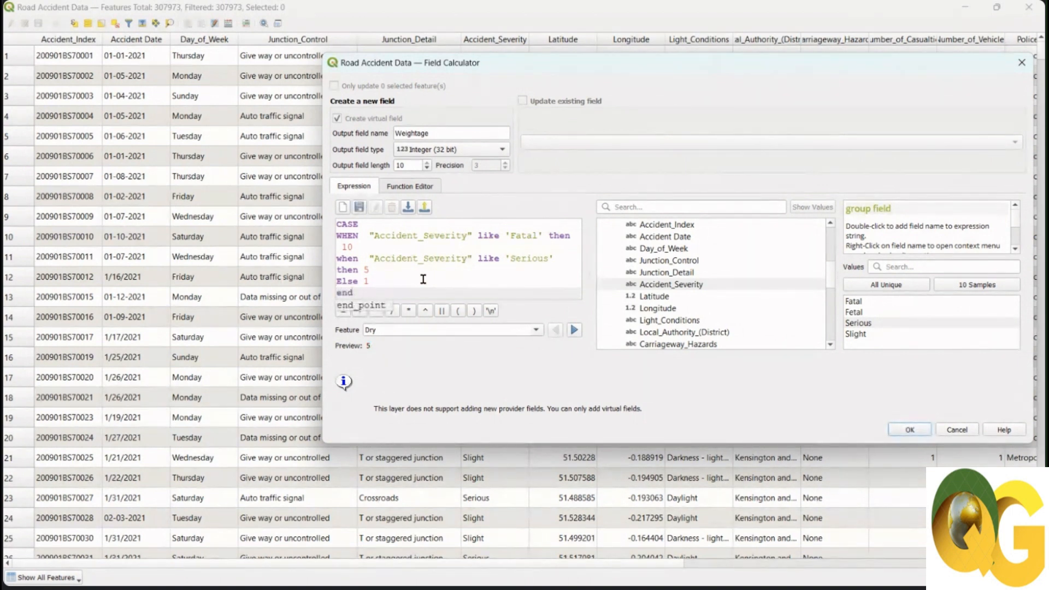
left_click(439, 293)
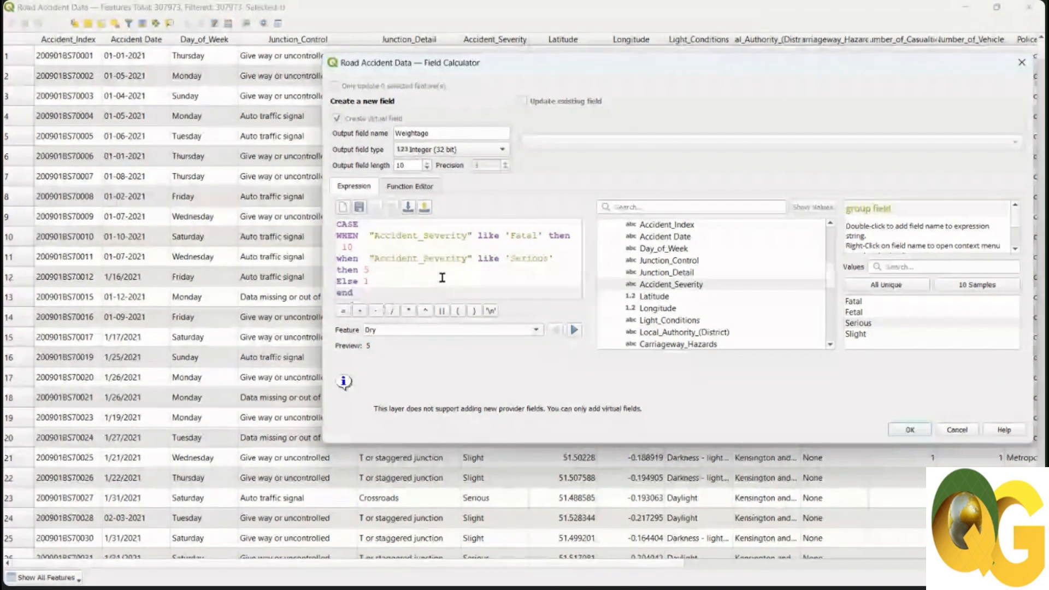
- Review the completed Weightage CASE expression line by line and look over the available expression function groups
left_click(373, 280)
left_click_drag(374, 280, 336, 223)
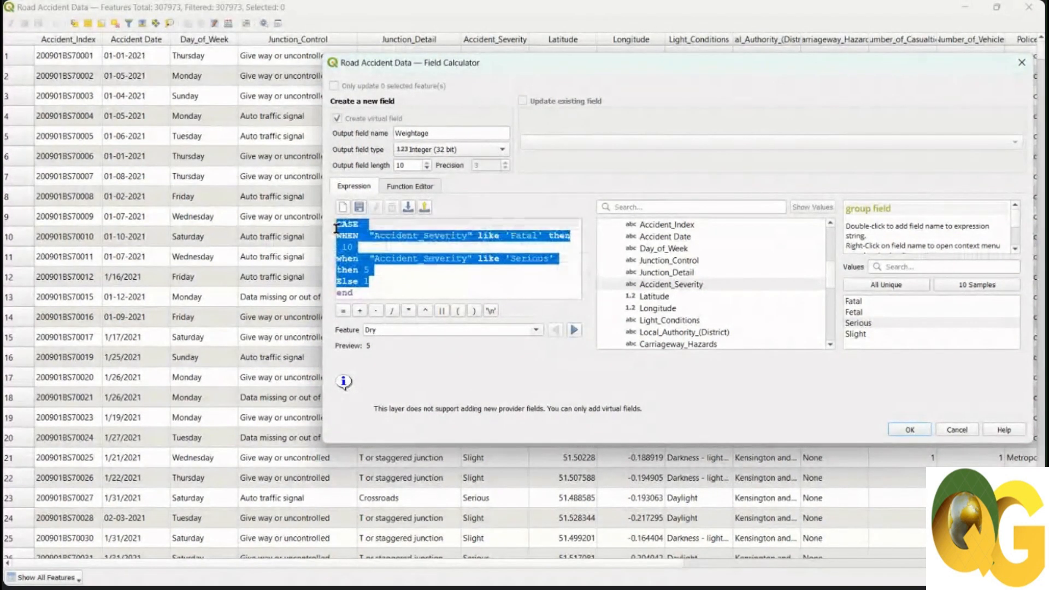
left_click(360, 292)
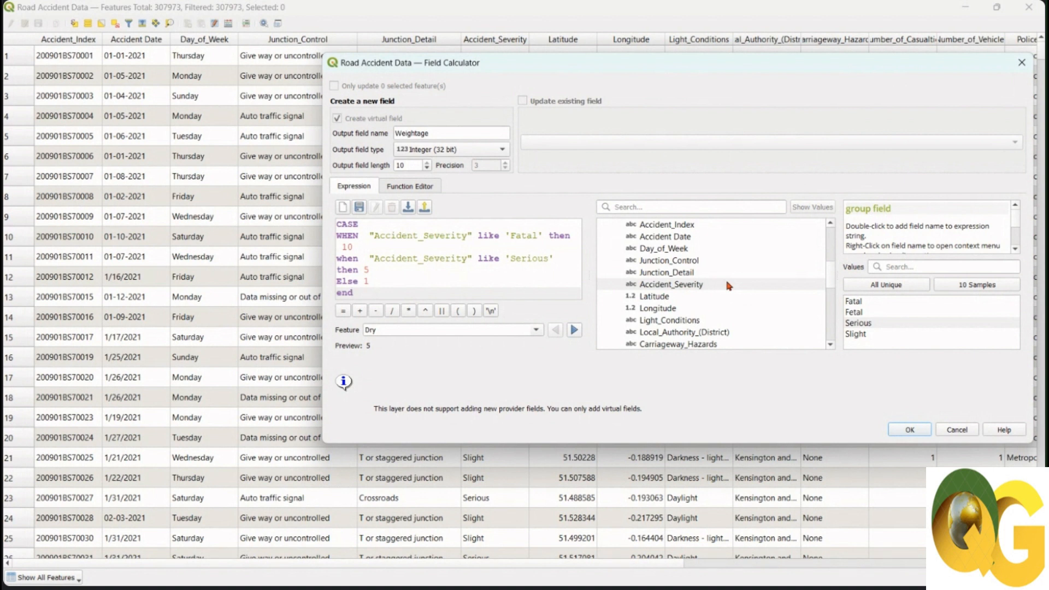
left_click_drag(358, 281, 339, 232)
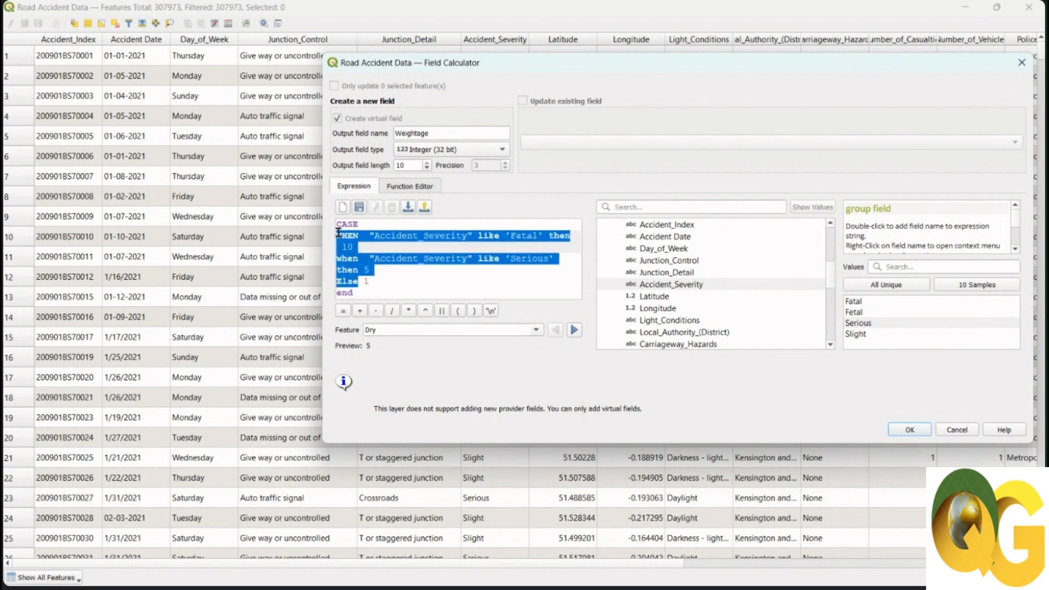
left_click(384, 257)
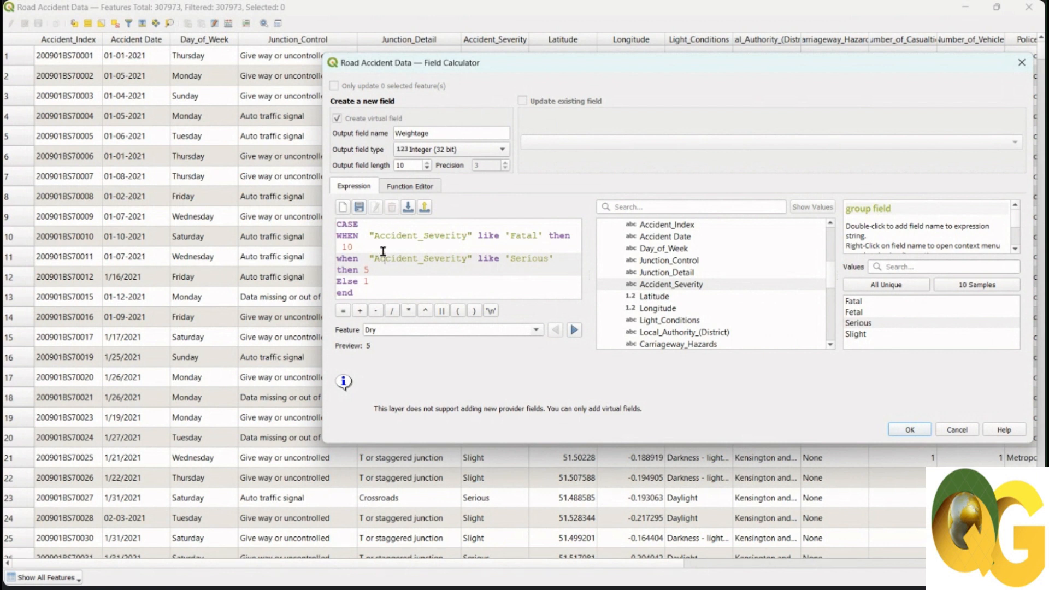
left_click_drag(354, 294, 334, 224)
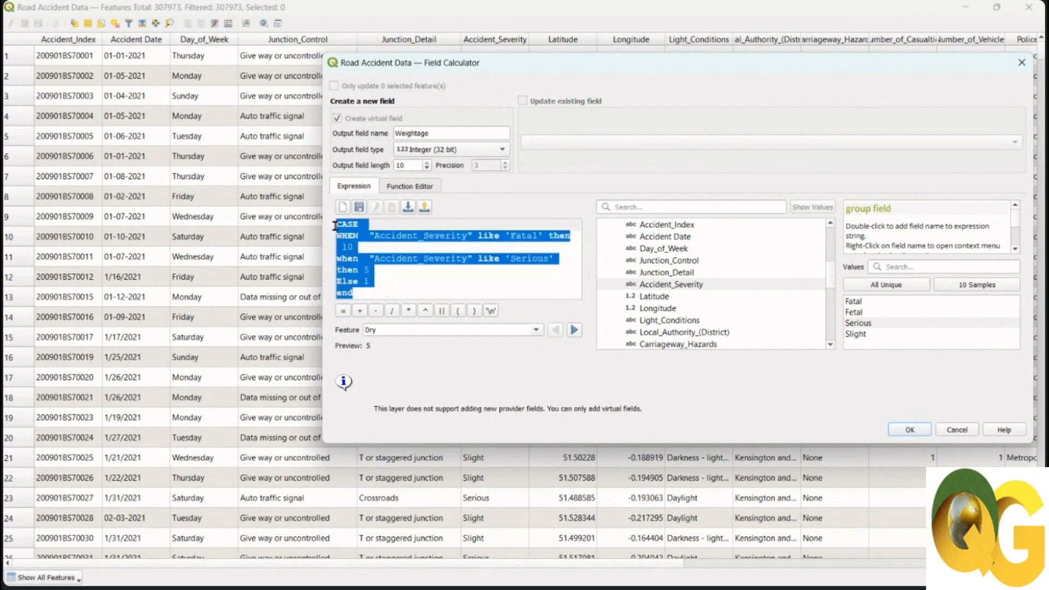
left_click(387, 296)
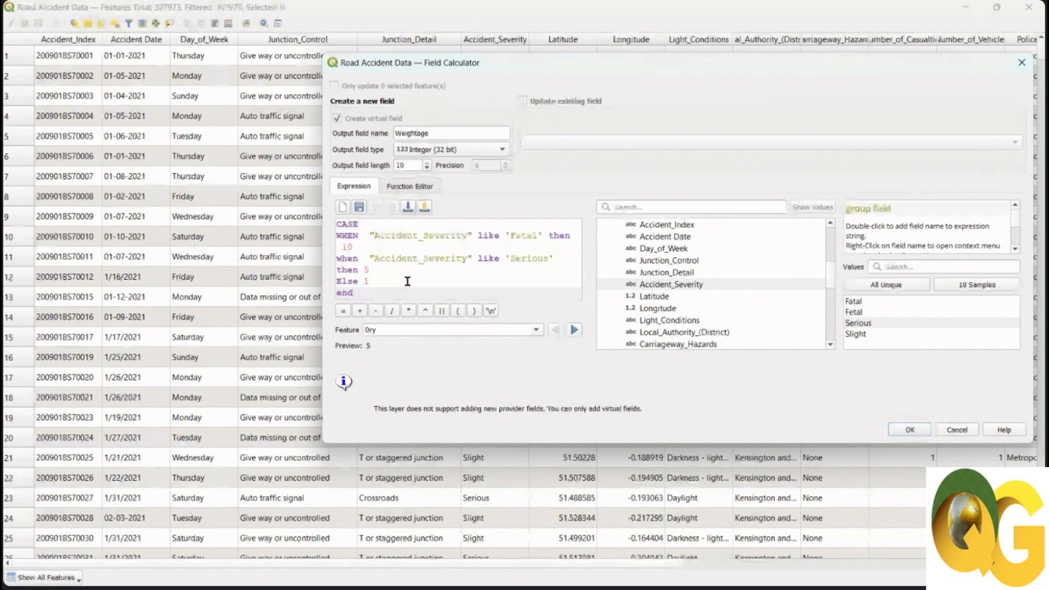
scroll(721, 279, "up", 5)
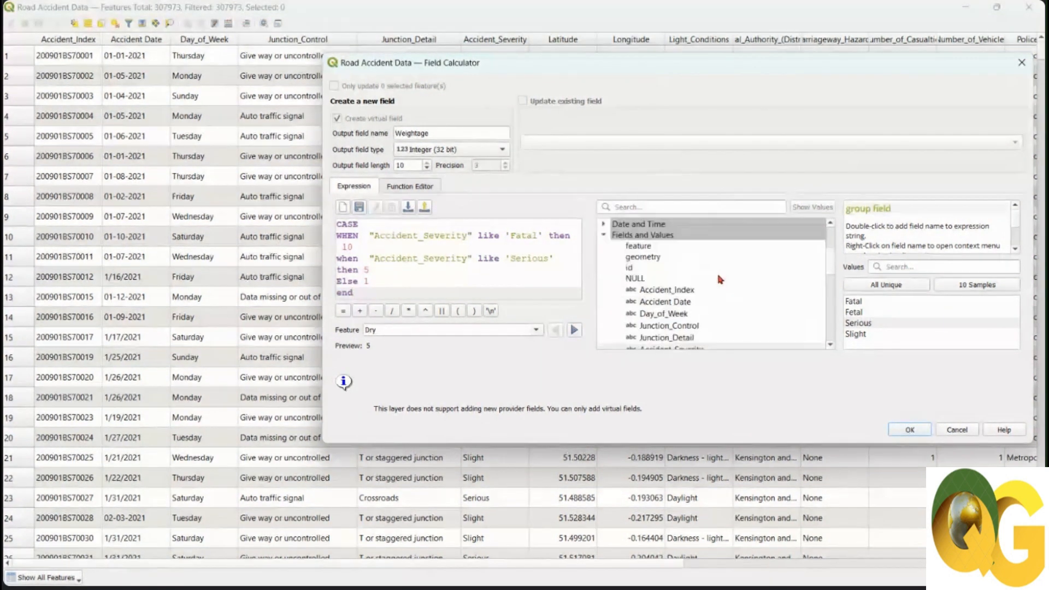
left_click(603, 301)
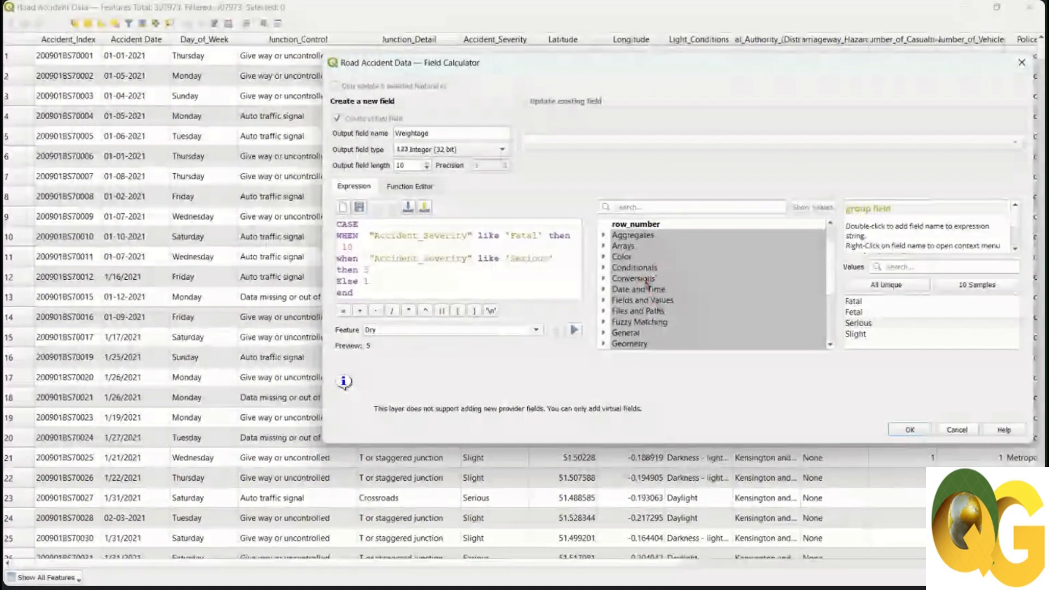
scroll(648, 290, "down", 3)
scroll(647, 287, "up", 4)
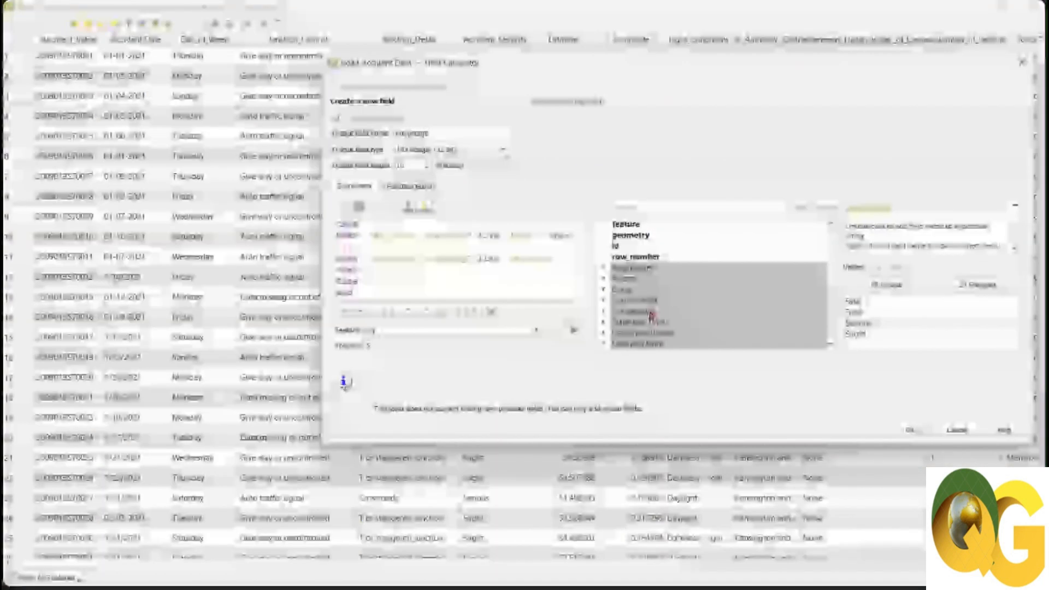
- Create the virtual Weightage field, check its values in the attribute table's last column, and close the table
left_click(912, 430)
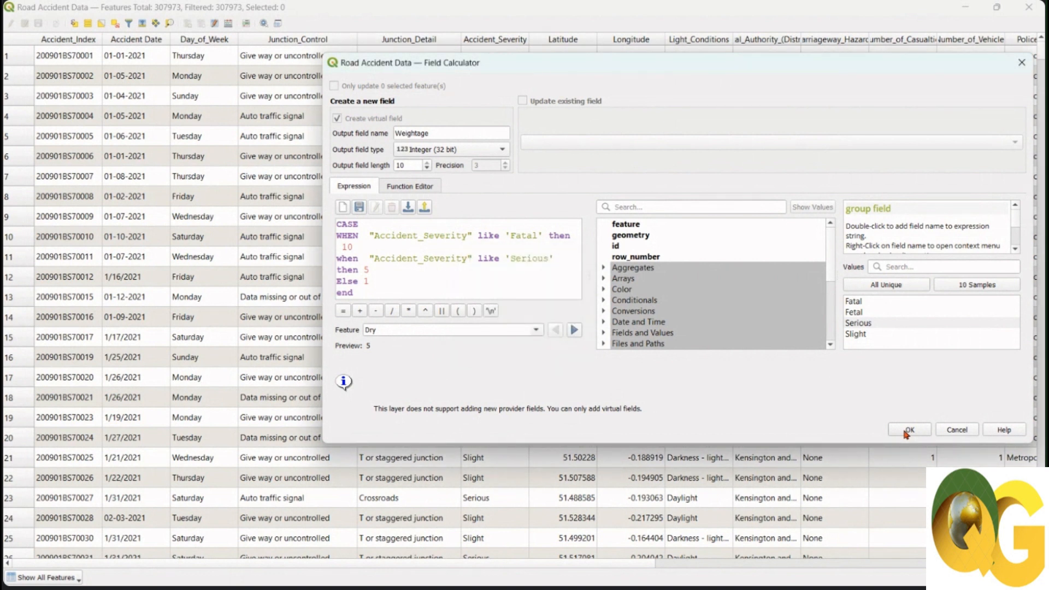
left_click(907, 431)
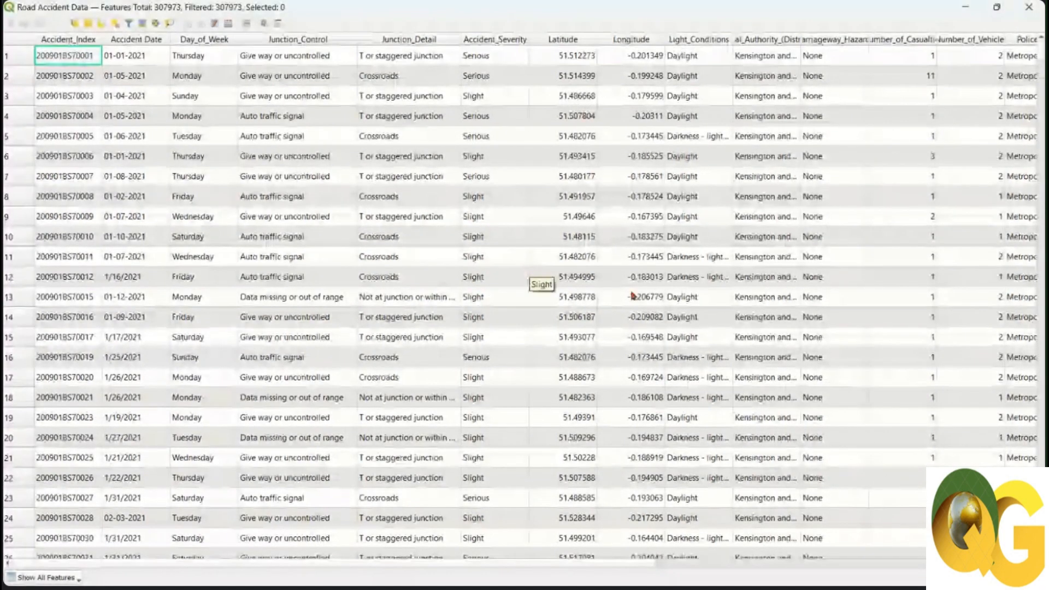
left_click_drag(634, 564, 990, 565)
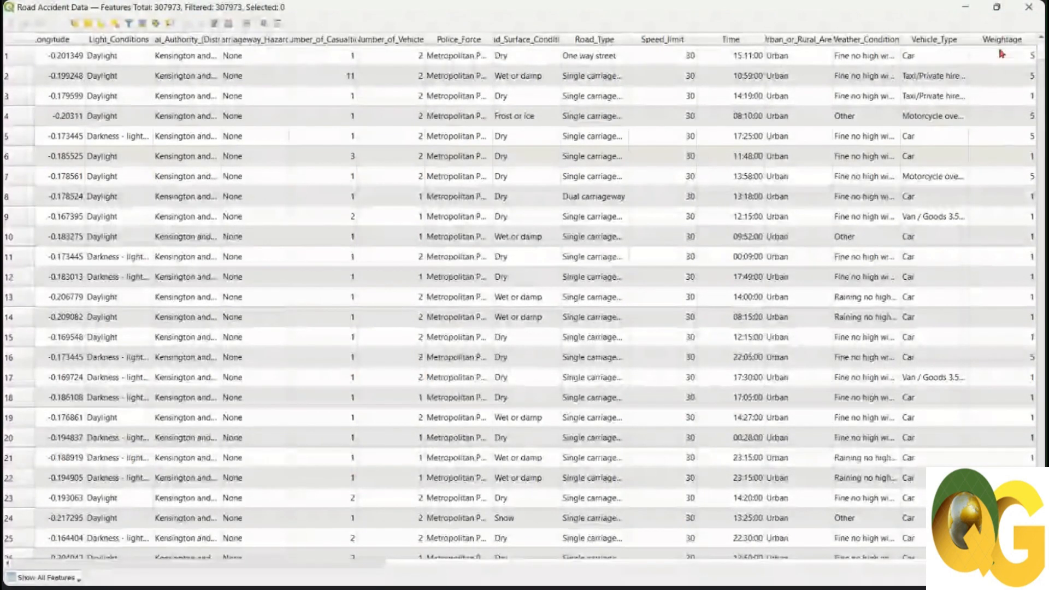
left_click(1029, 6)
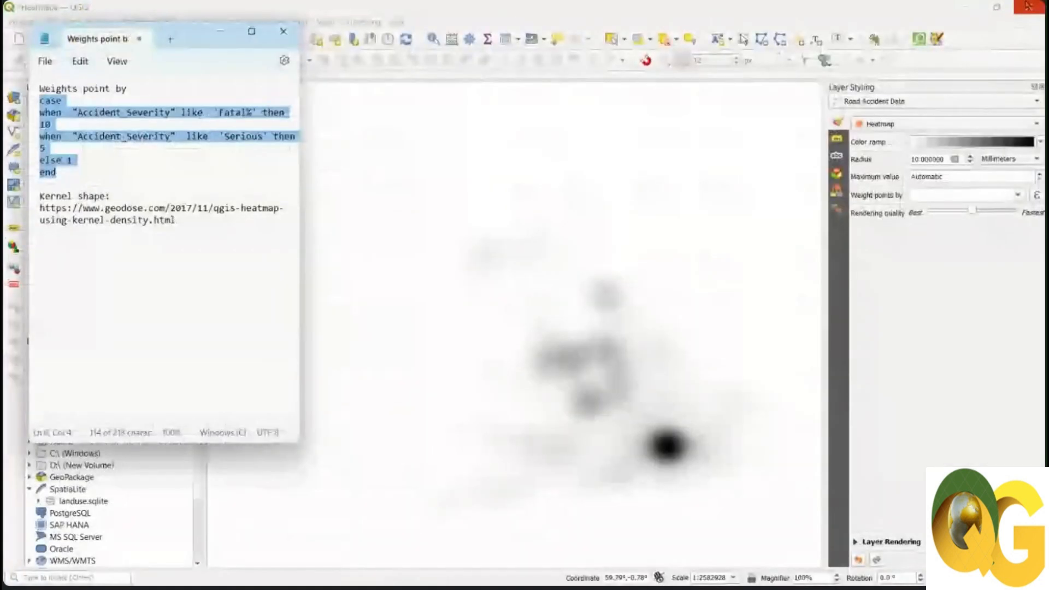
- Put the Notepad notes away and weight the Road Accident Data heatmap points by the Weightage field
left_click(220, 31)
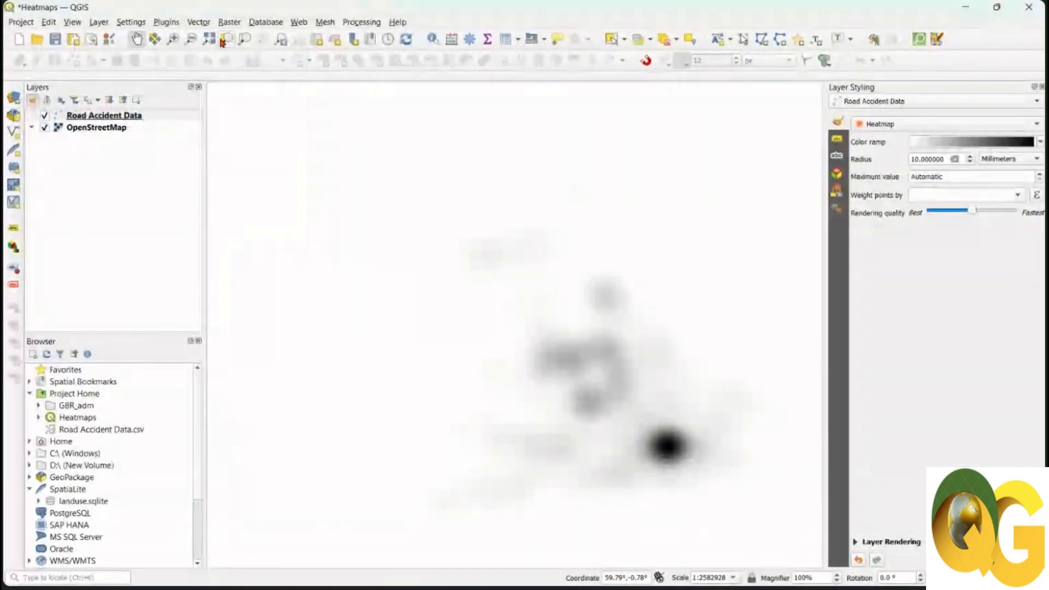
left_click(1019, 198)
scroll(1021, 271, "down", 1)
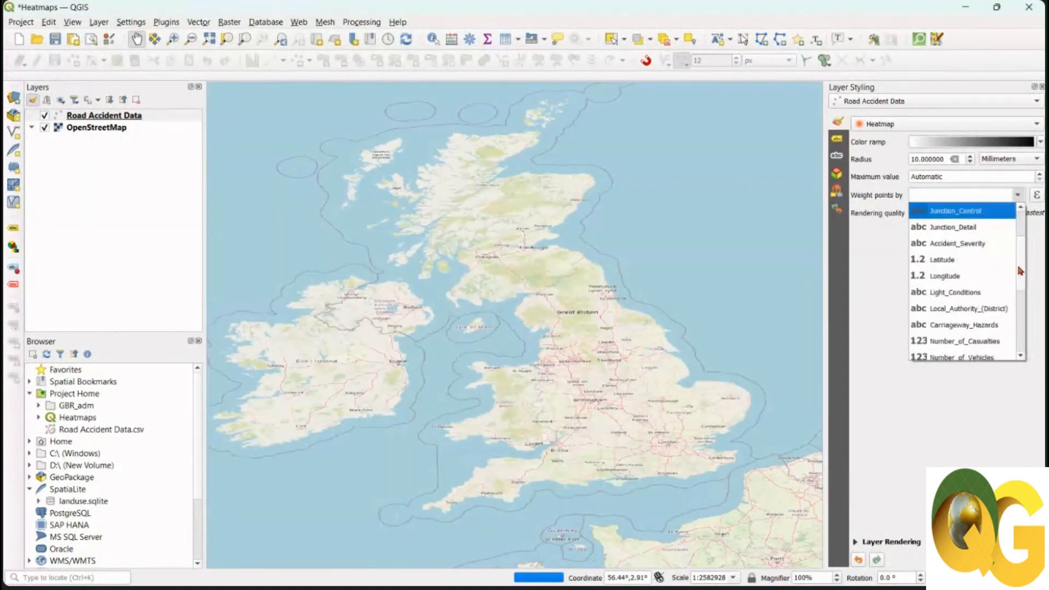
scroll(1021, 270, "down", 4)
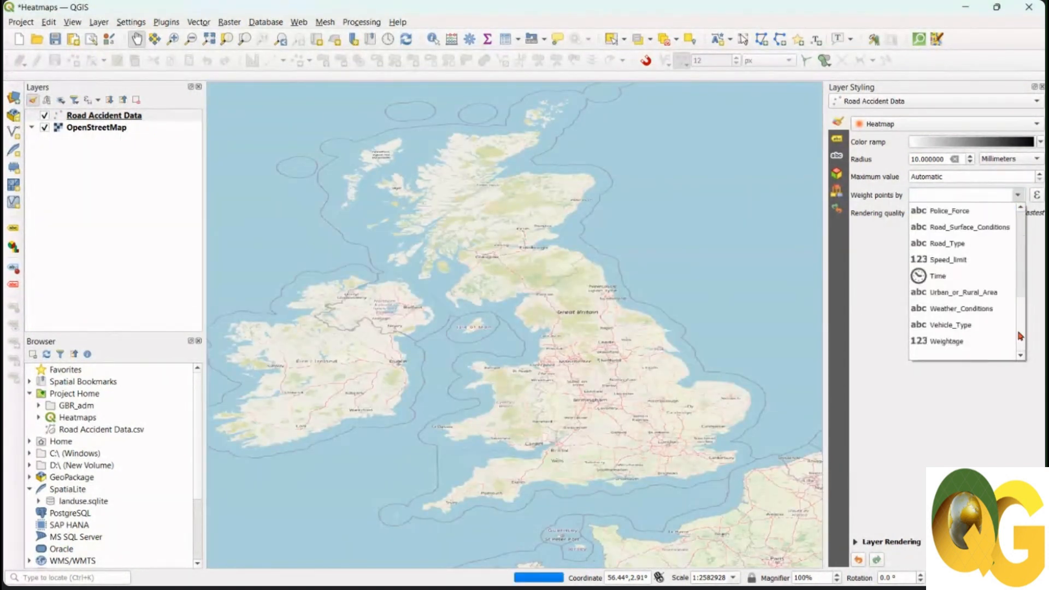
left_click(977, 343)
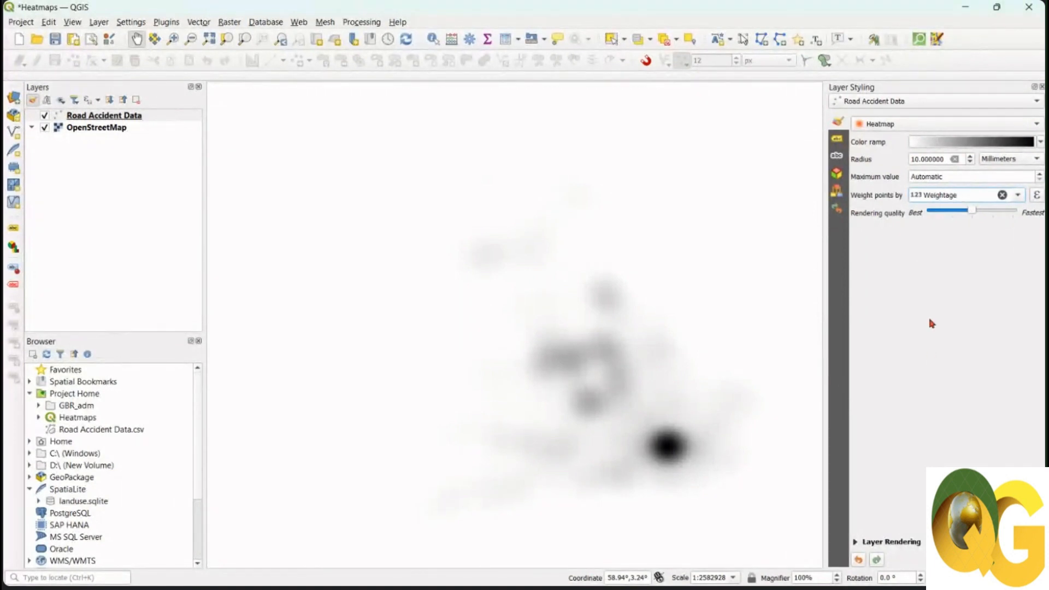
- Set the Road Accident Data layer's blending mode to Multiply in its layer rendering settings
left_click(855, 543)
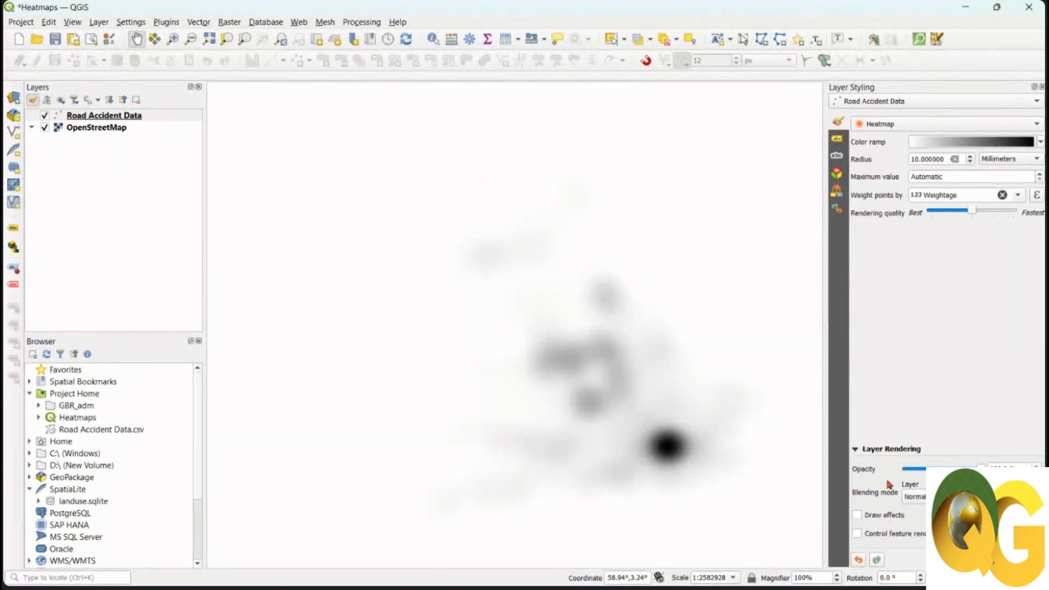
left_click(916, 496)
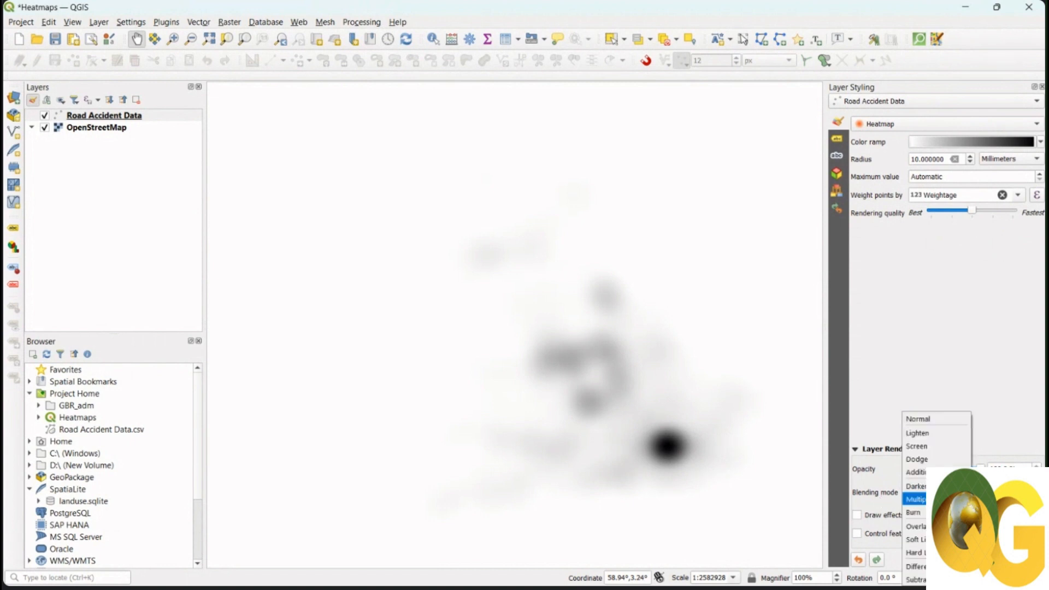
left_click(914, 499)
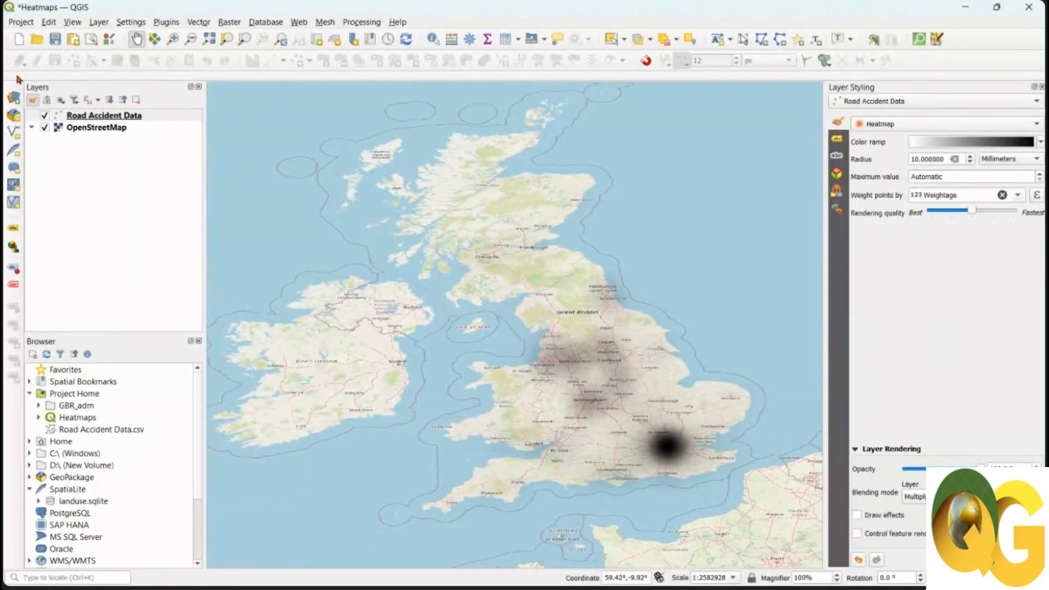
- Open the Processing Toolbox and toggle the Road Accident Data layer's visibility off and back on
left_click(45, 116)
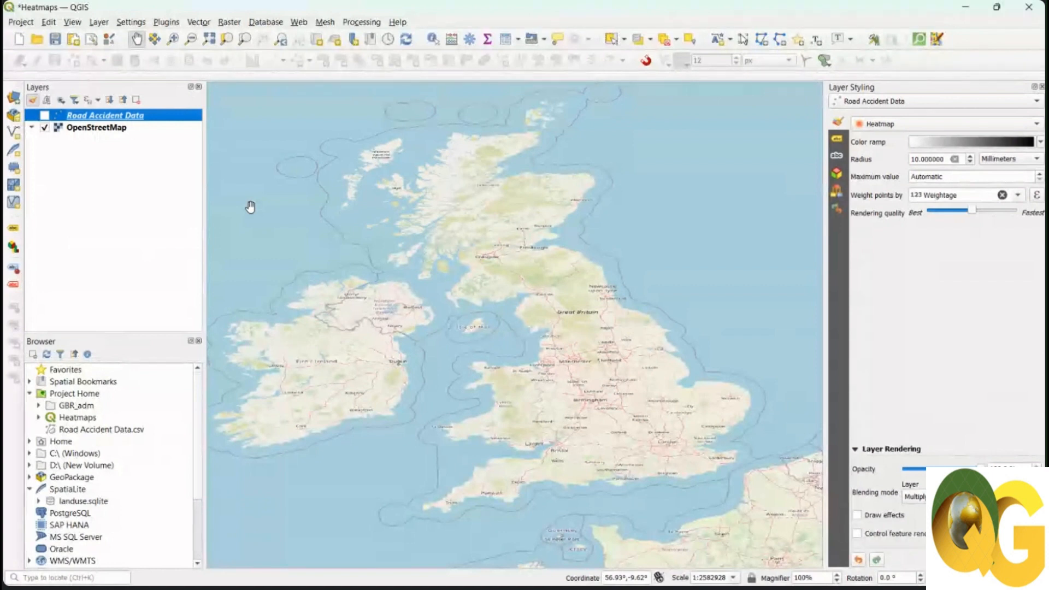
key("ctrl+alt+t")
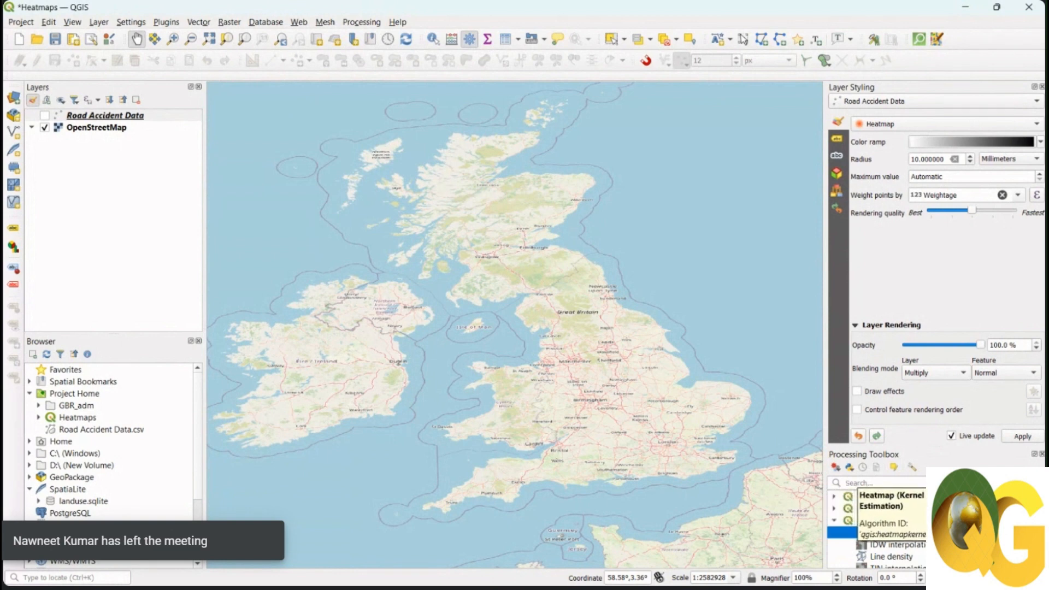
left_click(45, 116)
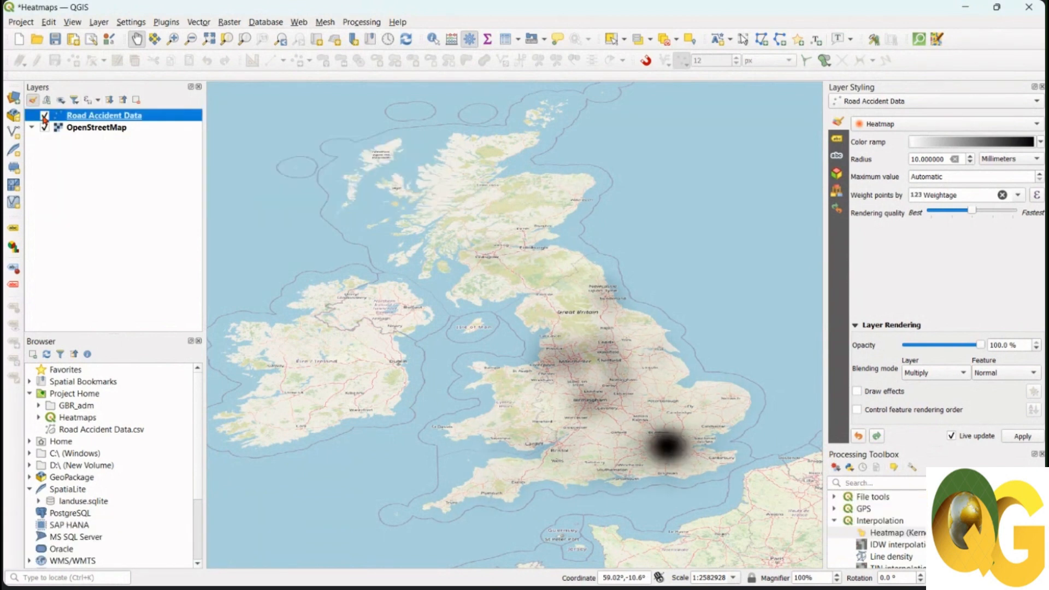
- Duplicate the Road Accident Data layer and make the copy visible on the map
right_click(118, 119)
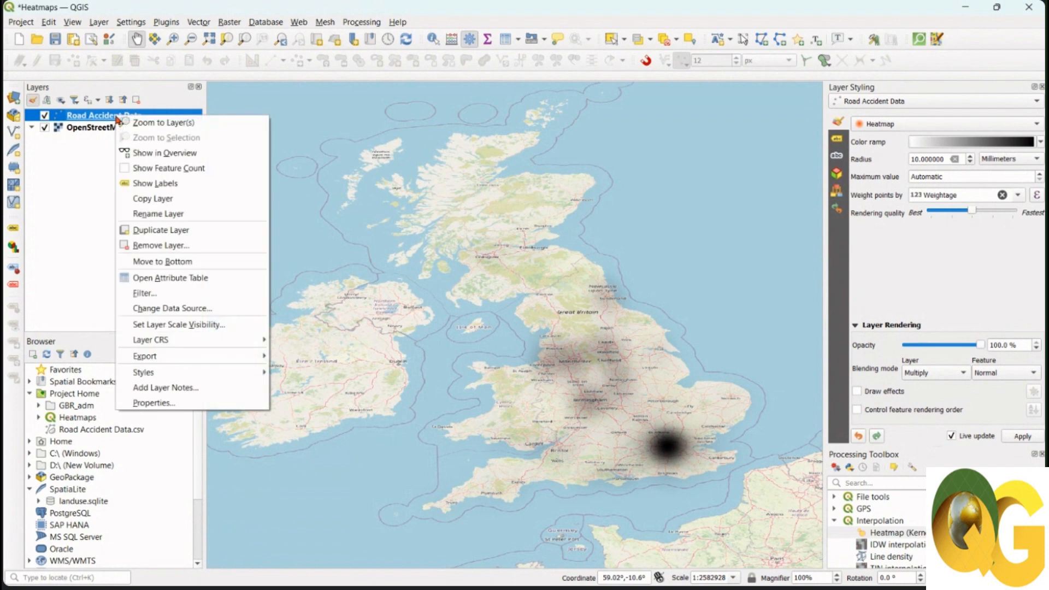
left_click(154, 232)
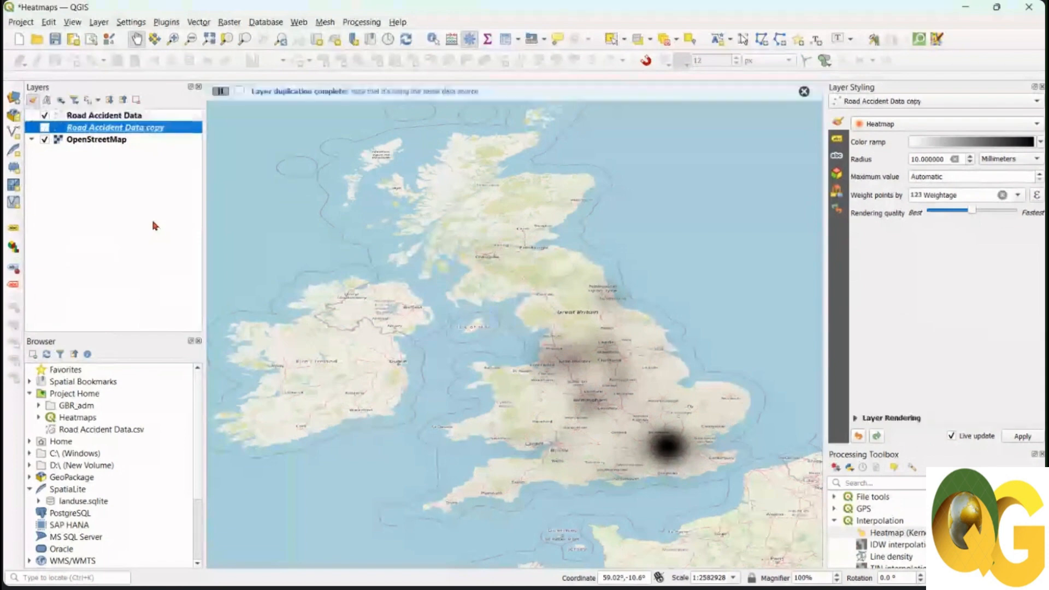
left_click(44, 127)
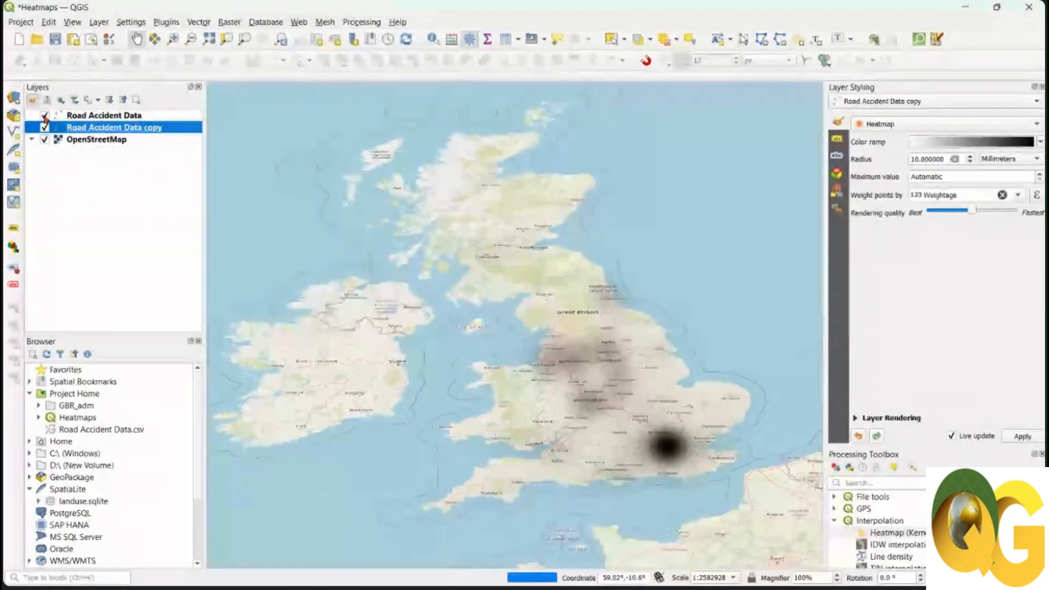
- Change the original Road Accident Data layer's style to Single Symbol, leaving the copy as the heatmap
left_click(128, 116)
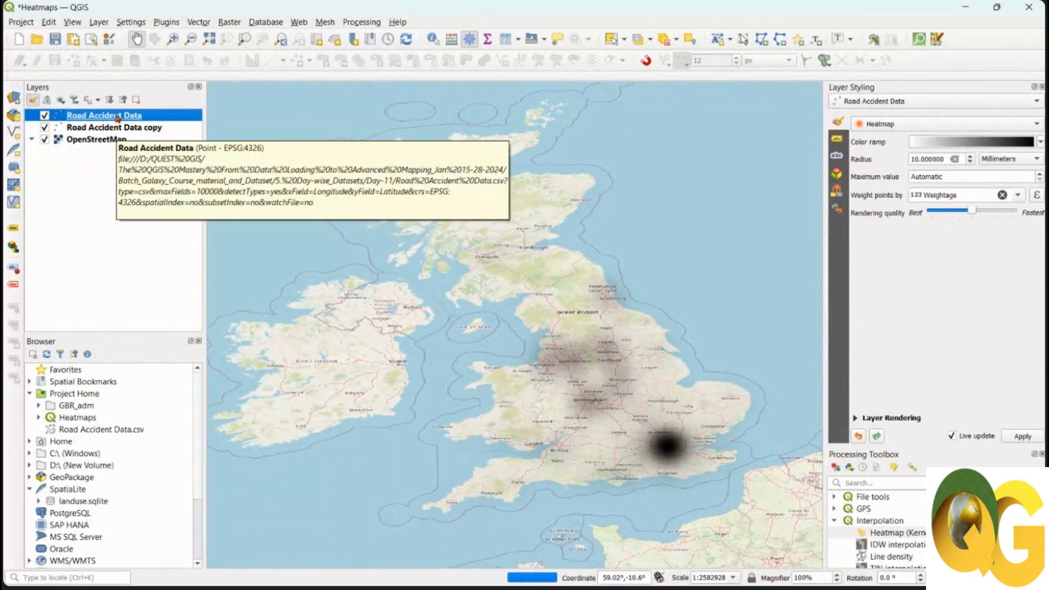
left_click(924, 125)
left_click(928, 47)
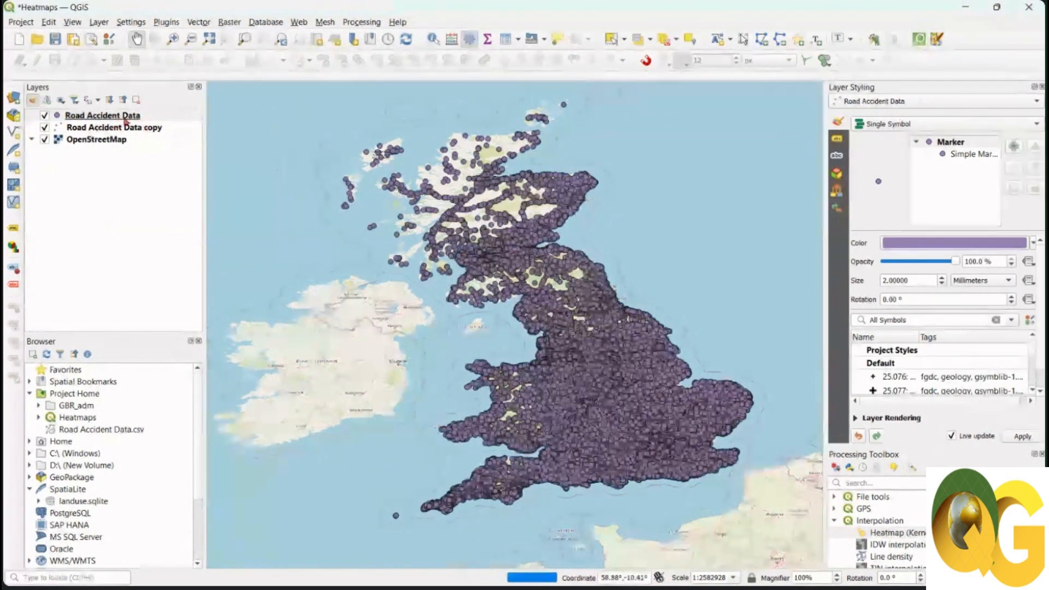
left_click(129, 118)
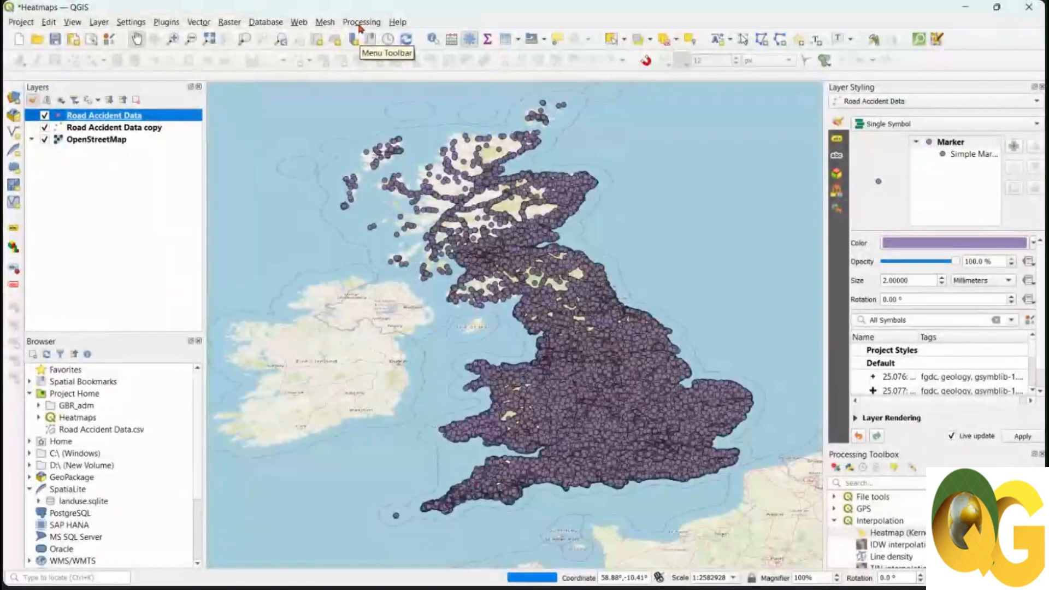
- Find the Reproject layer algorithm by searching for "repro" and open it with Road Accident Data as input layer
left_click(891, 482)
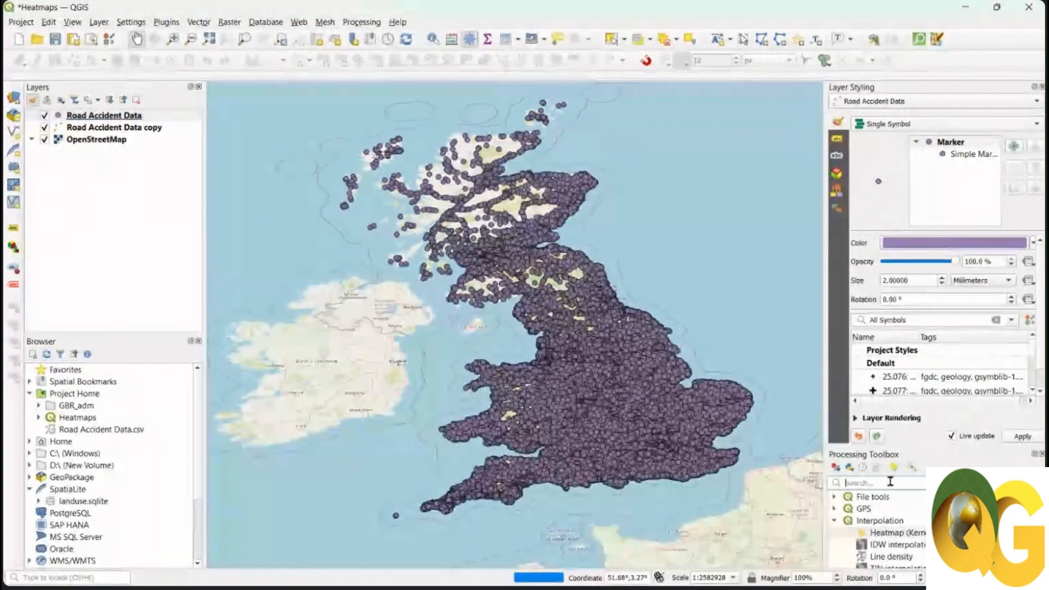
type("r")
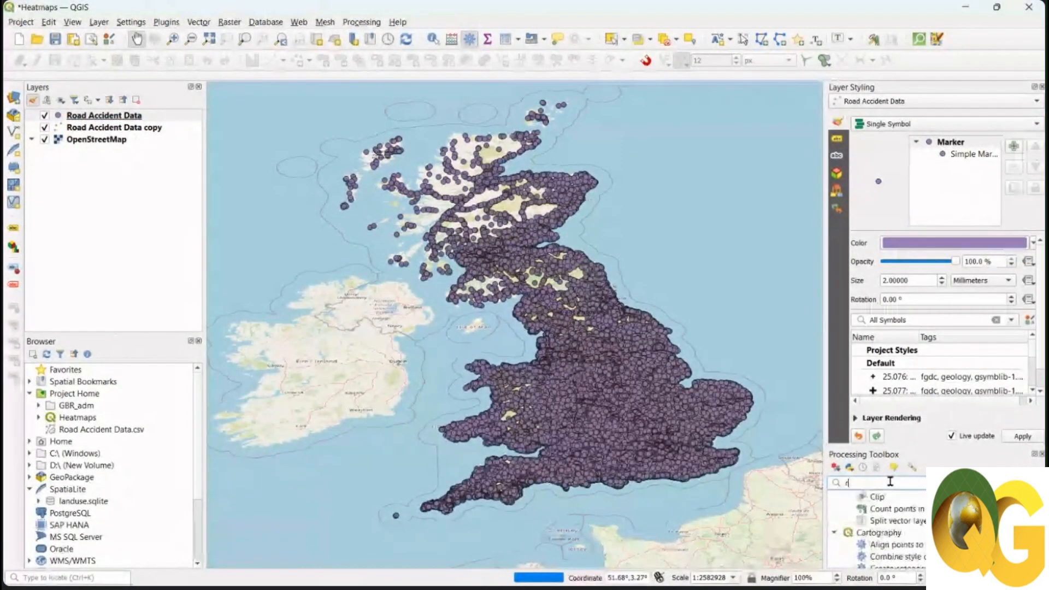
type("epro")
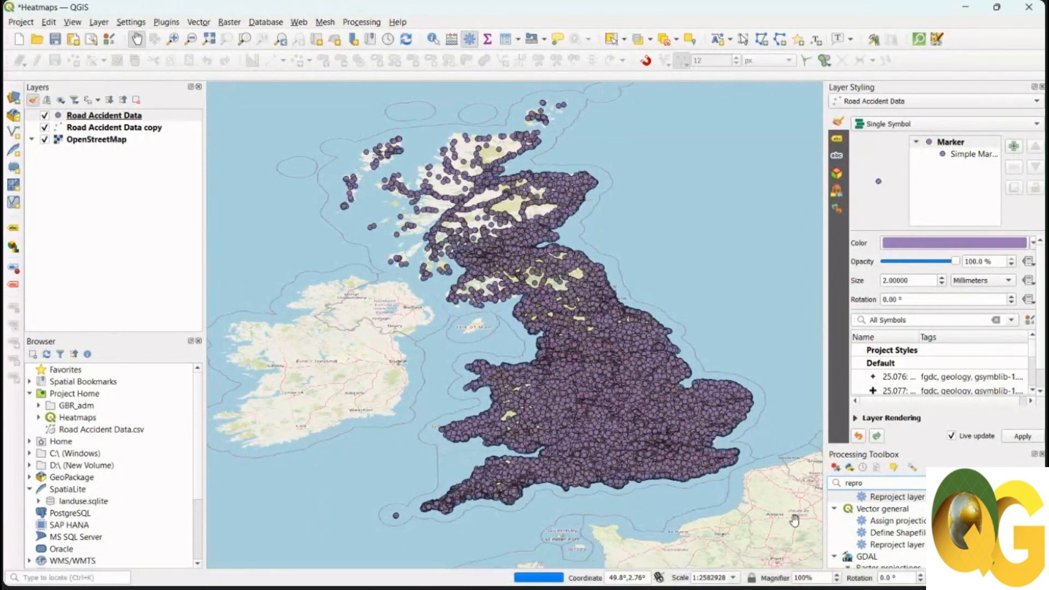
double_click(898, 547)
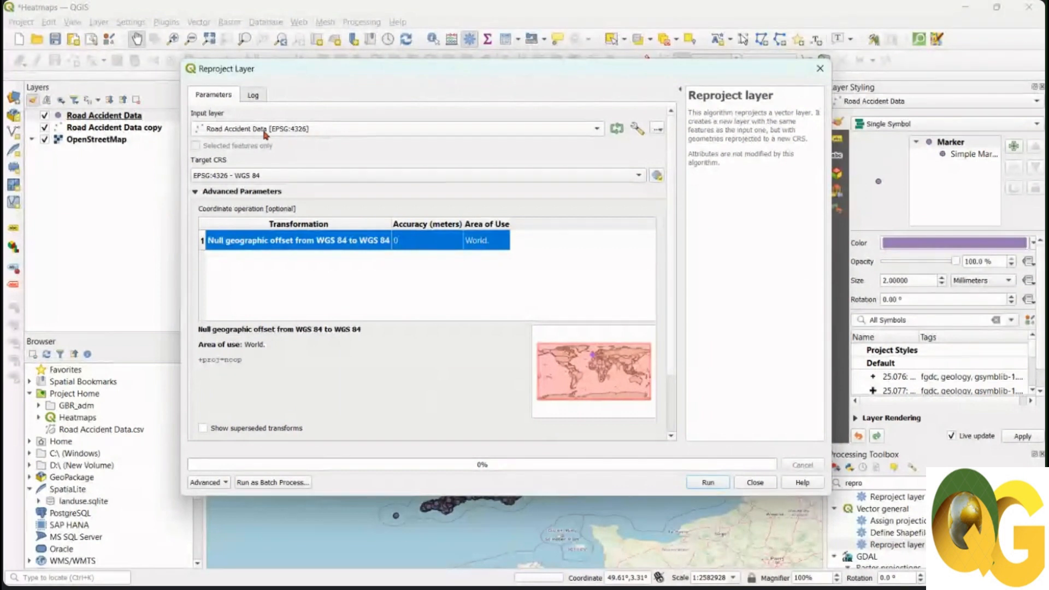
left_click(317, 135)
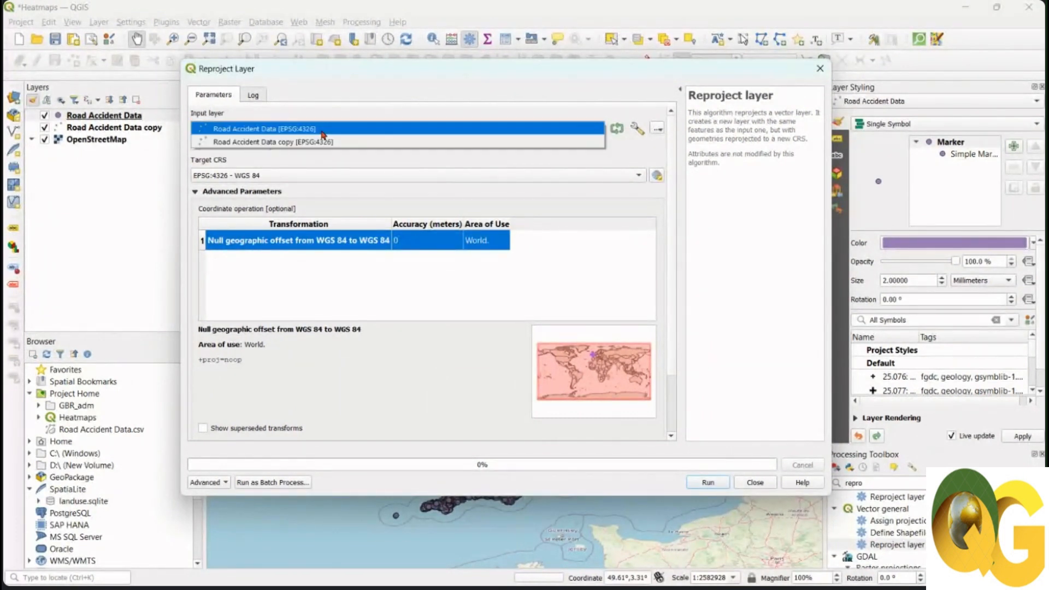
left_click(346, 134)
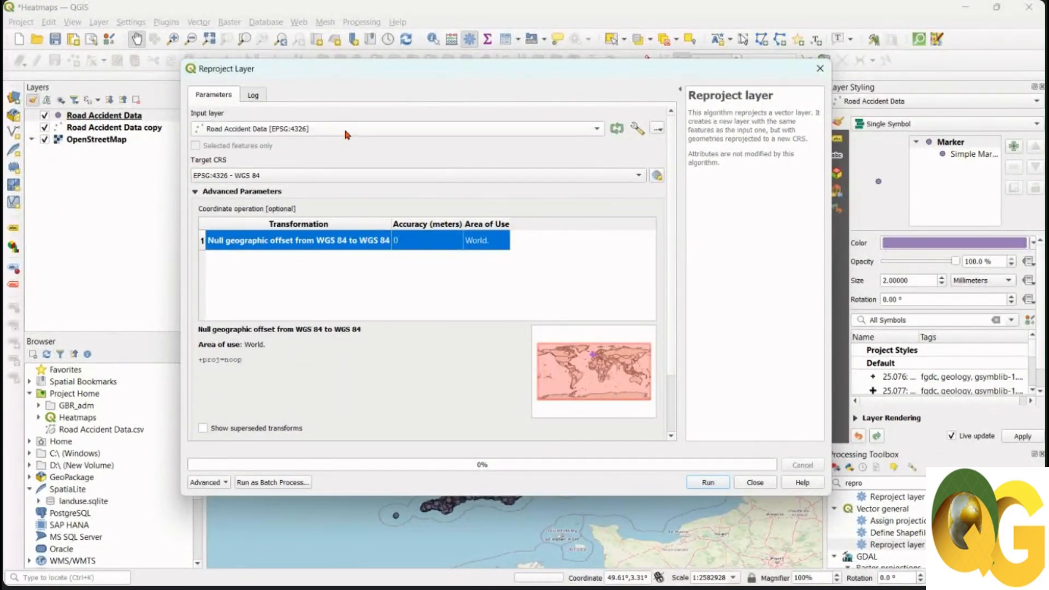
left_click(299, 175)
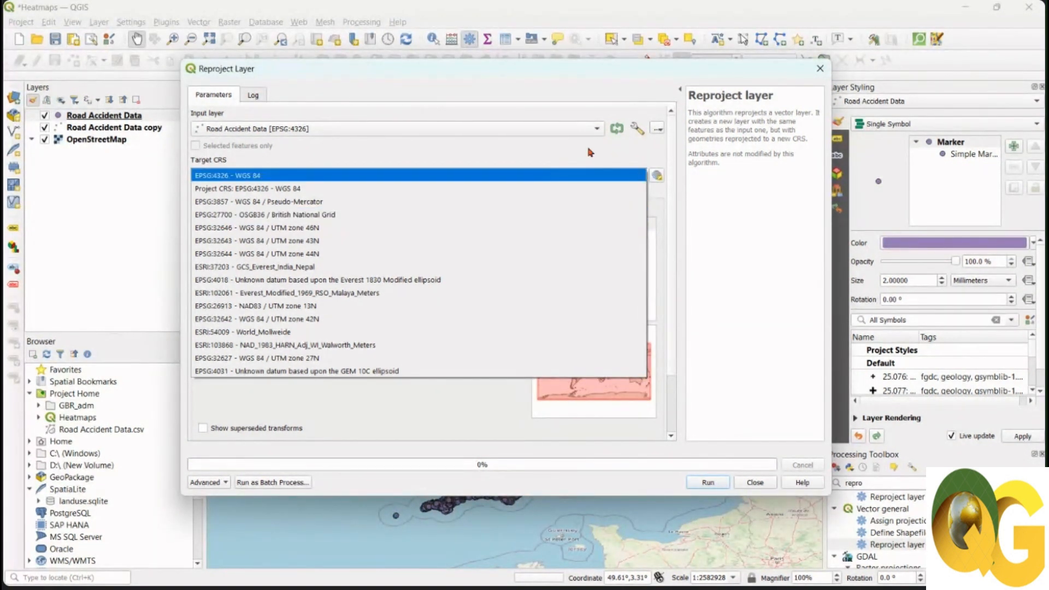
left_click(643, 171)
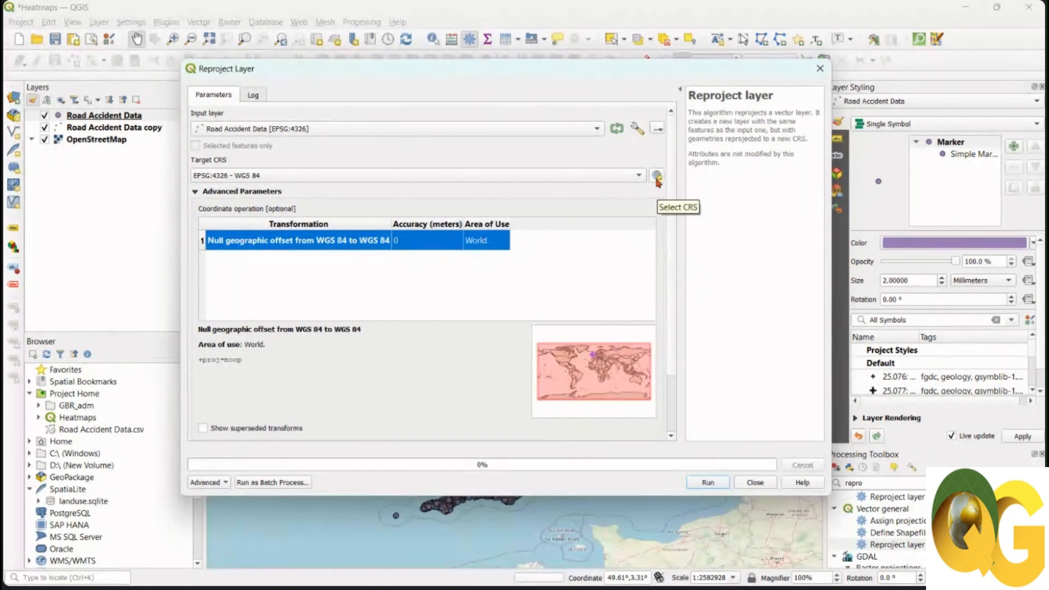
left_click(520, 178)
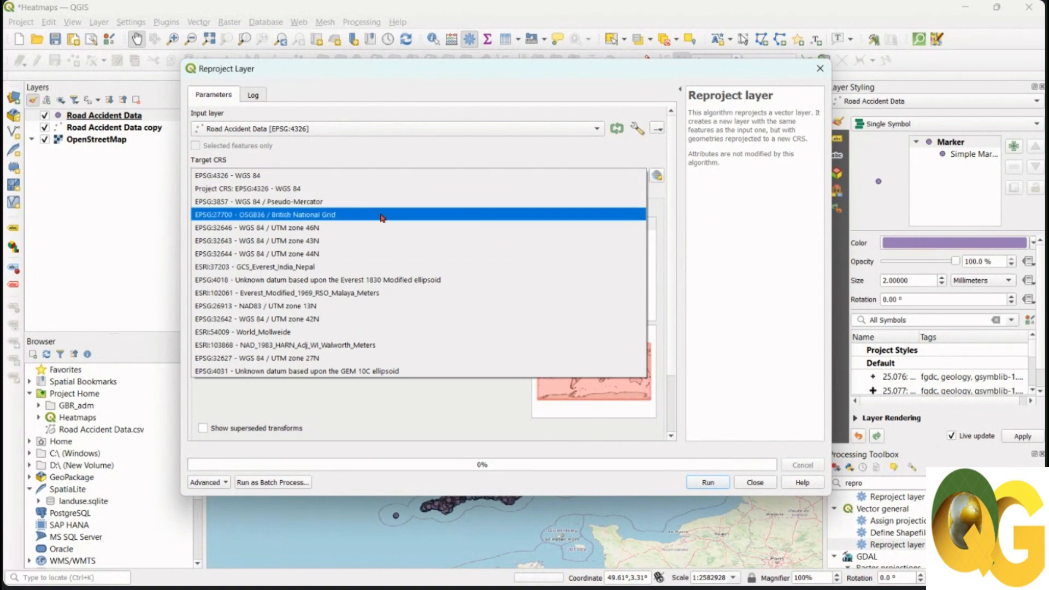
left_click(390, 156)
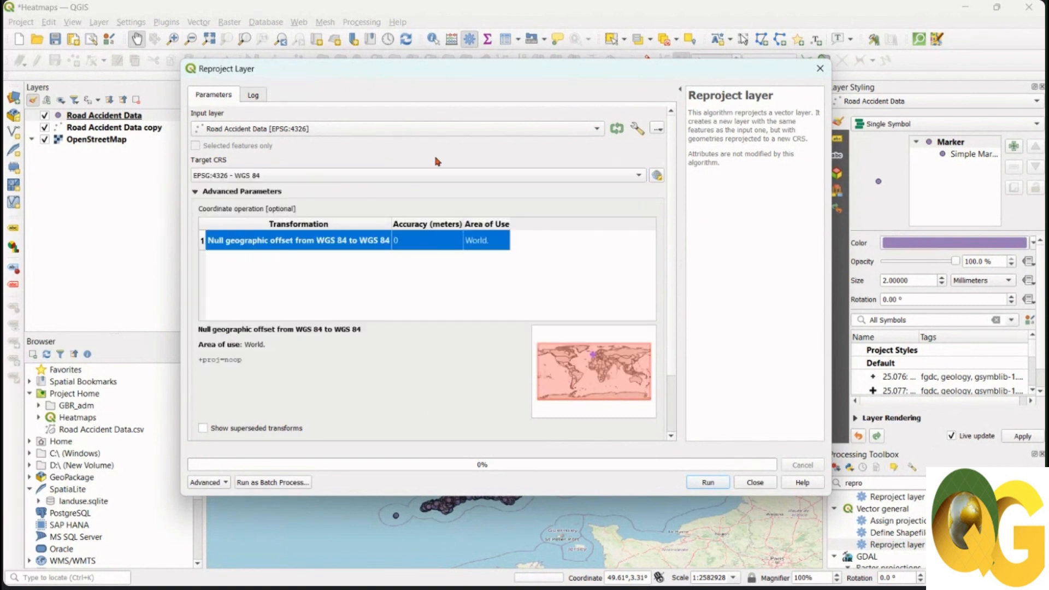
- Reproject Road Accident Data to EPSG:27700 OSGB36 / British National Grid, finding the target CRS by its EPSG code, and close the finished tool
left_click(658, 178)
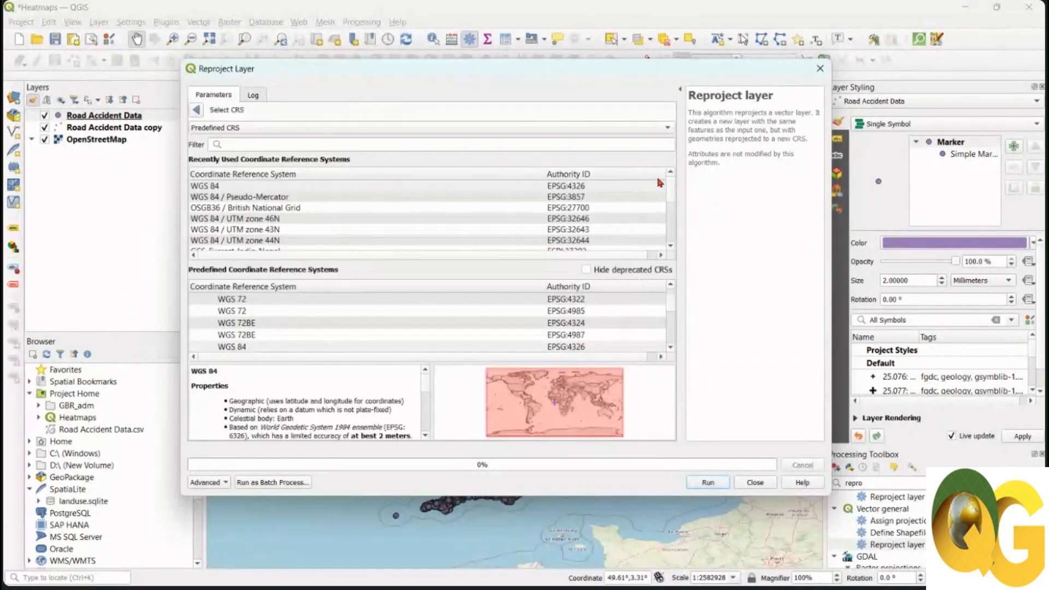
left_click(266, 142)
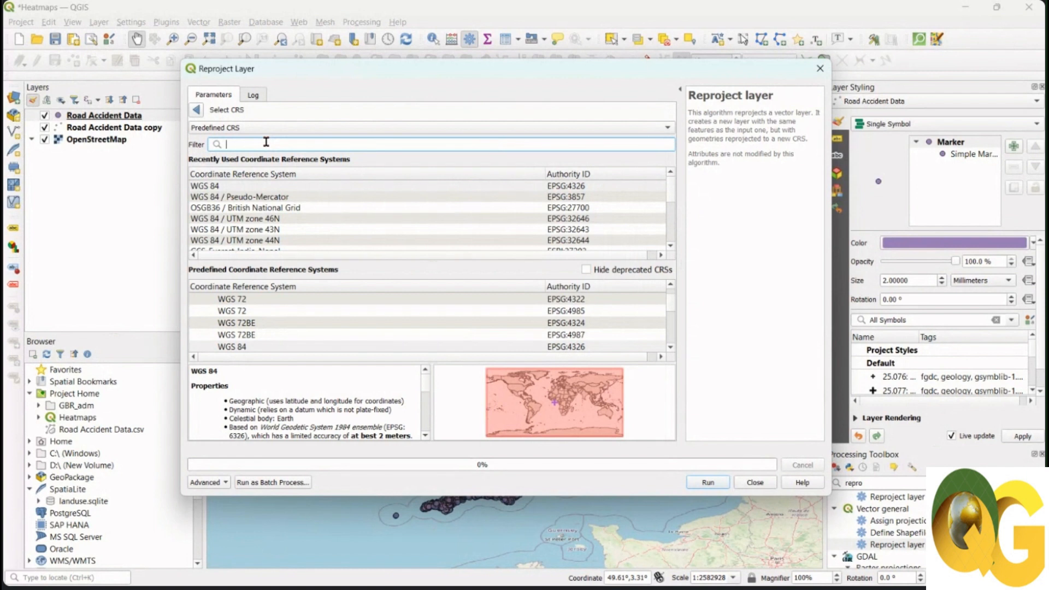
type("epsg:")
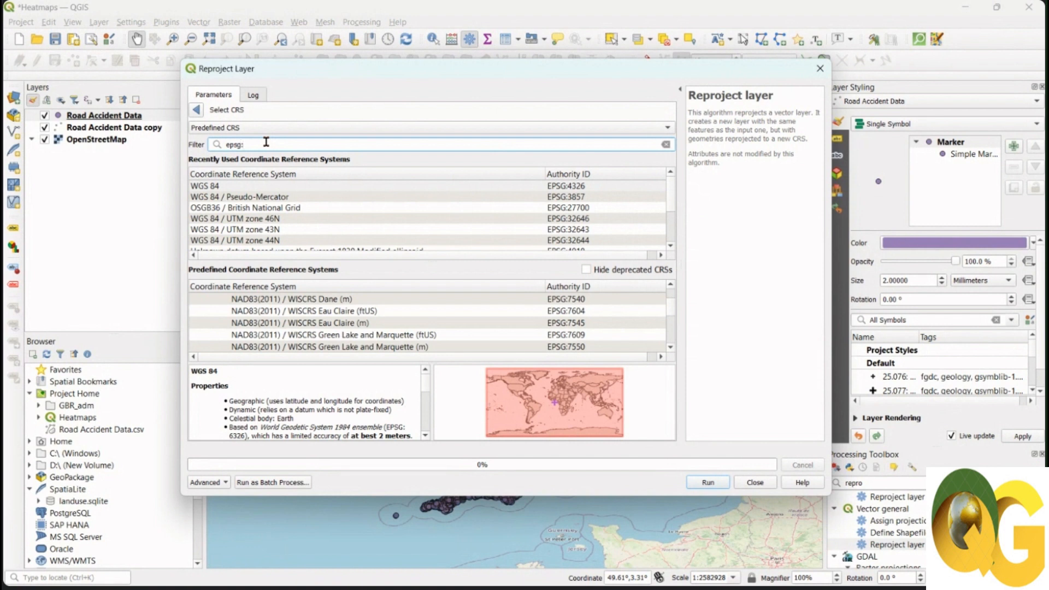
type("277")
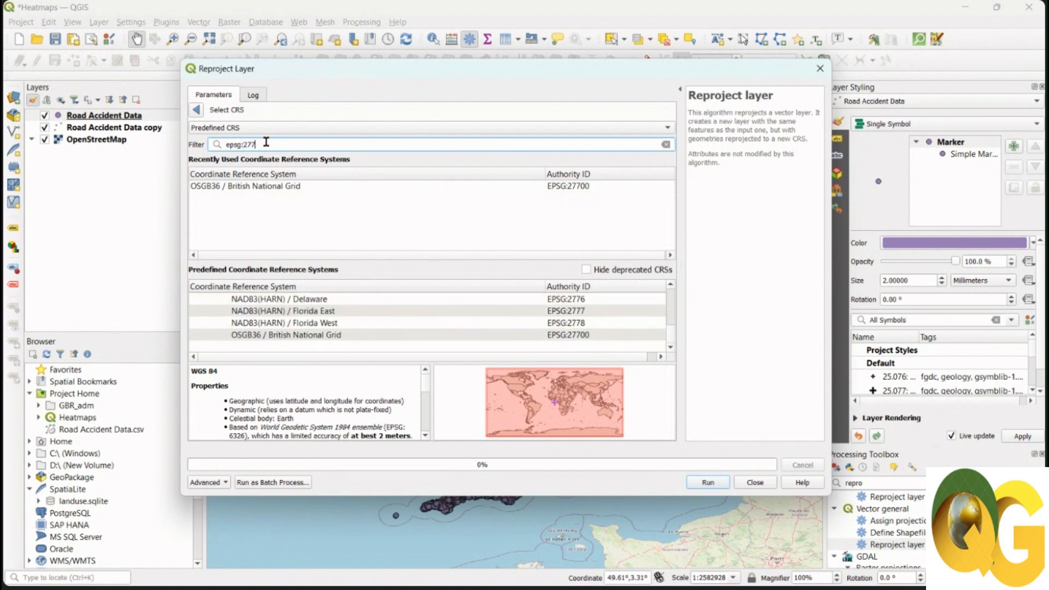
left_click(572, 189)
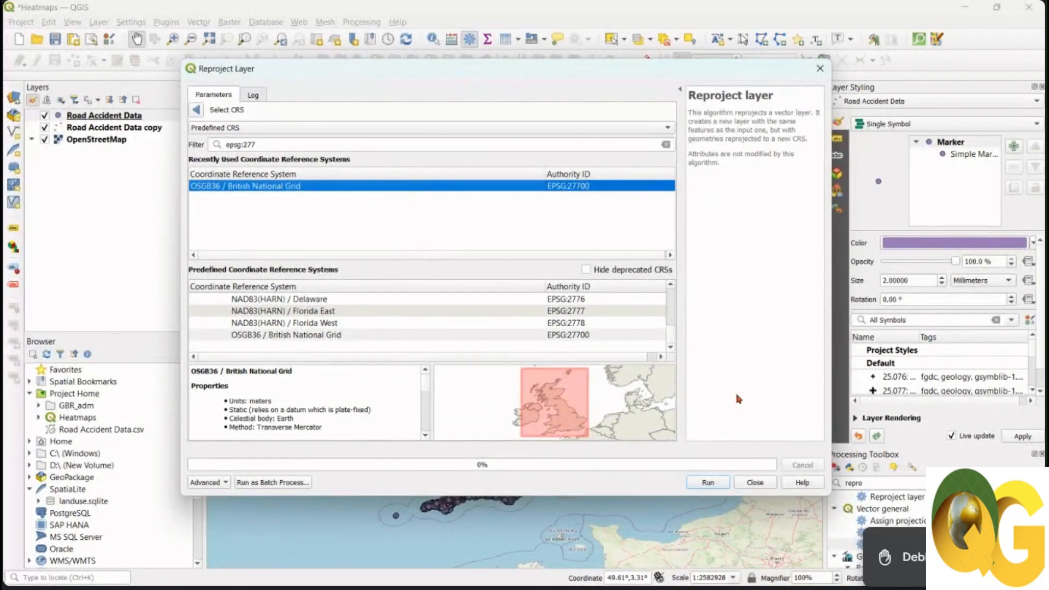
left_click(710, 483)
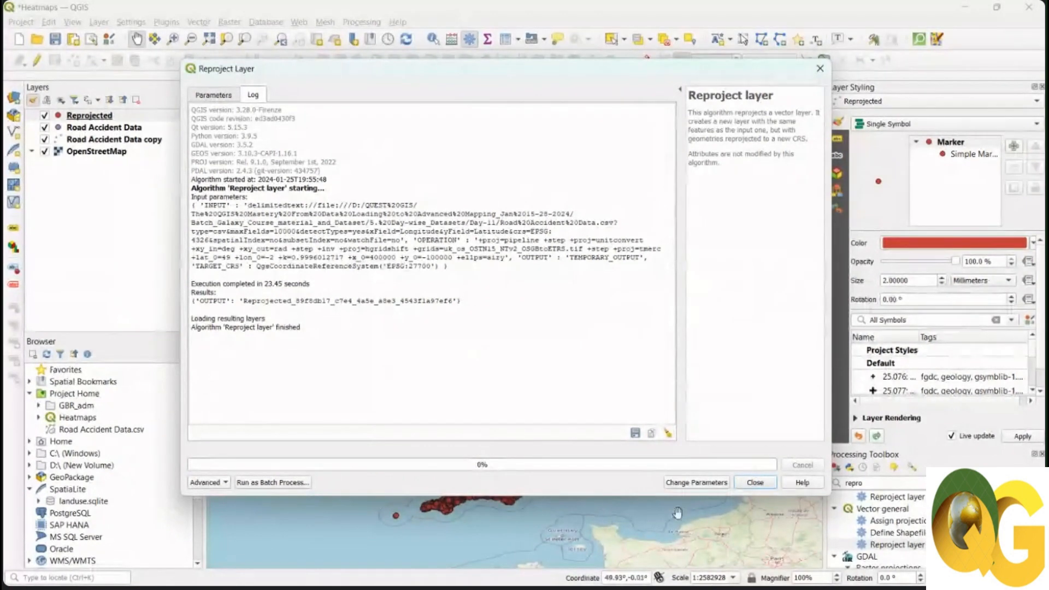
left_click(756, 483)
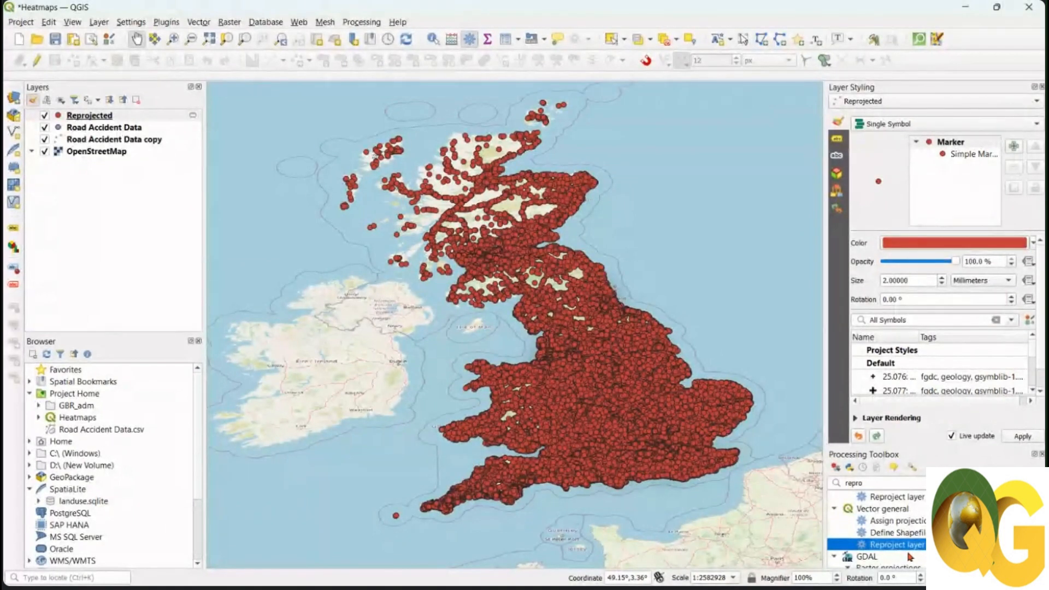
- Clear the algorithm search and open the Heatmap (Kernel Density Estimation) interpolation tool with the Reprojected layer as point layer
left_click(1036, 483)
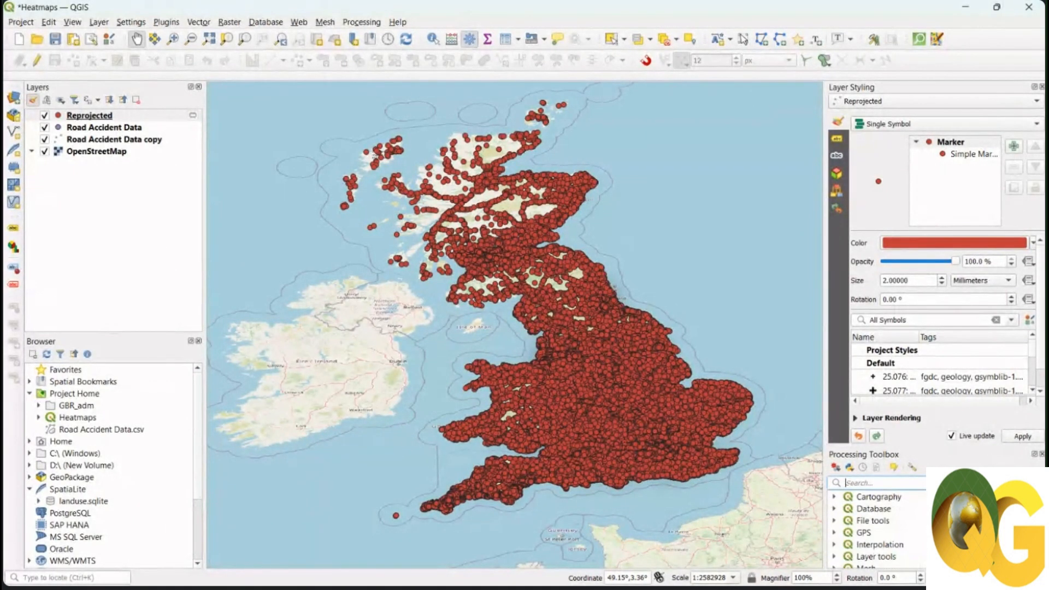
left_click(834, 545)
scroll(880, 525, "down", 1)
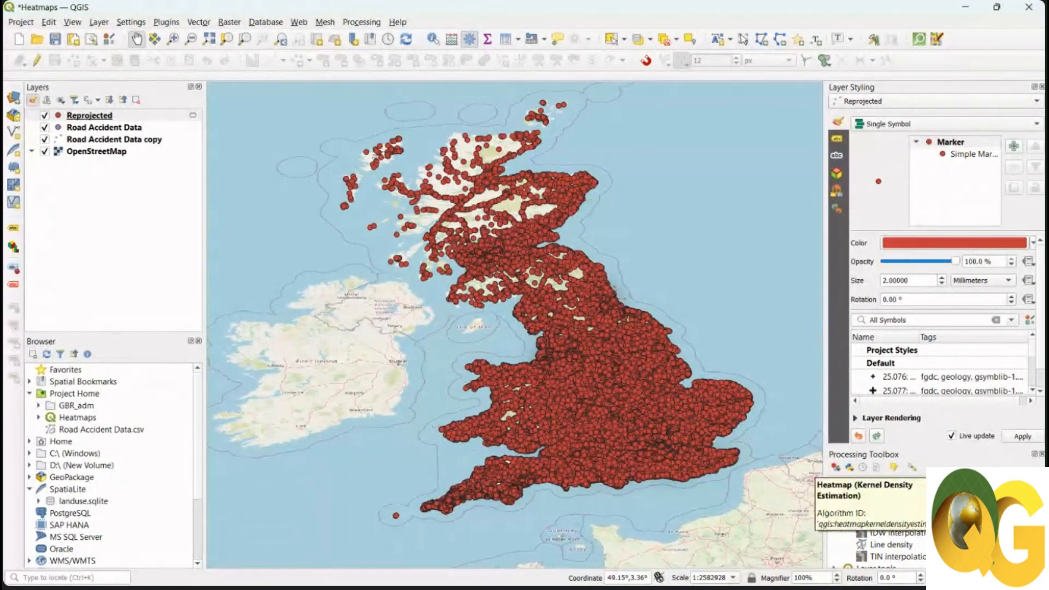
double_click(907, 521)
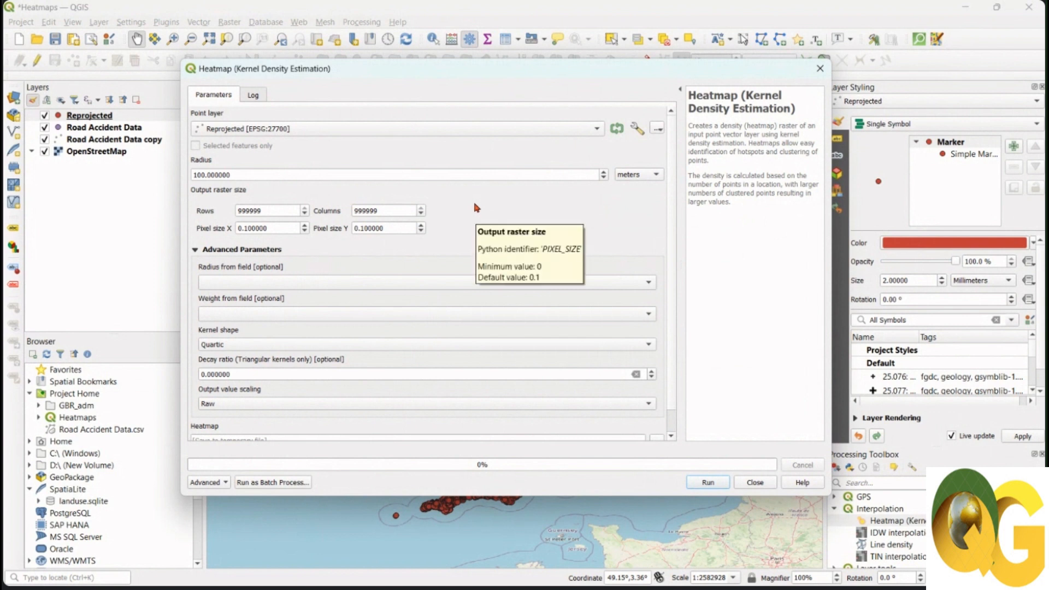
left_click(312, 129)
left_click(315, 133)
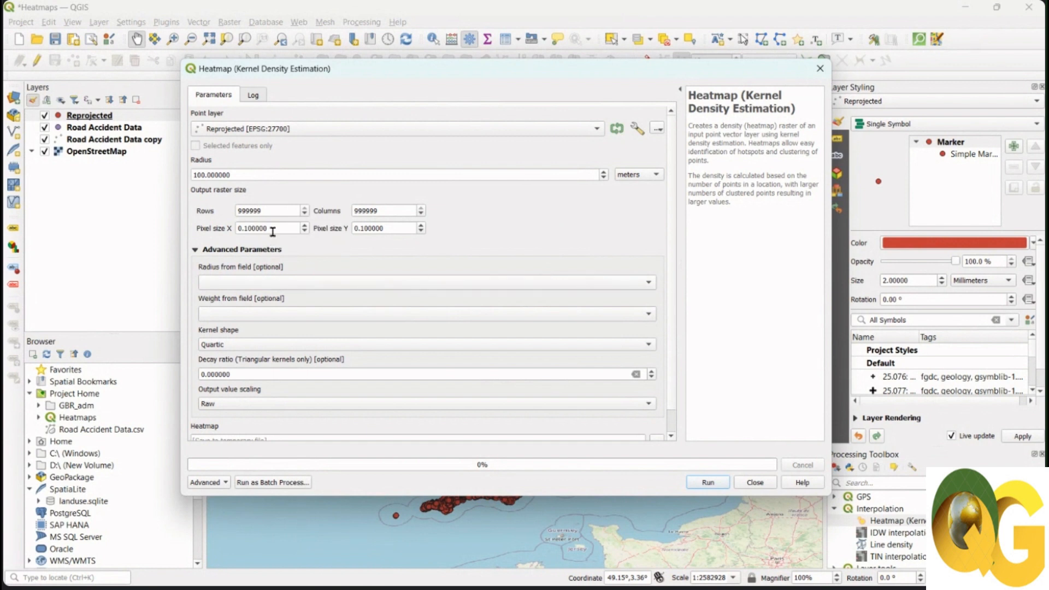
- Set the heatmap's output raster pixel size to 30 and check the fields offered for the radius without choosing one
left_click_drag(271, 227, 236, 227)
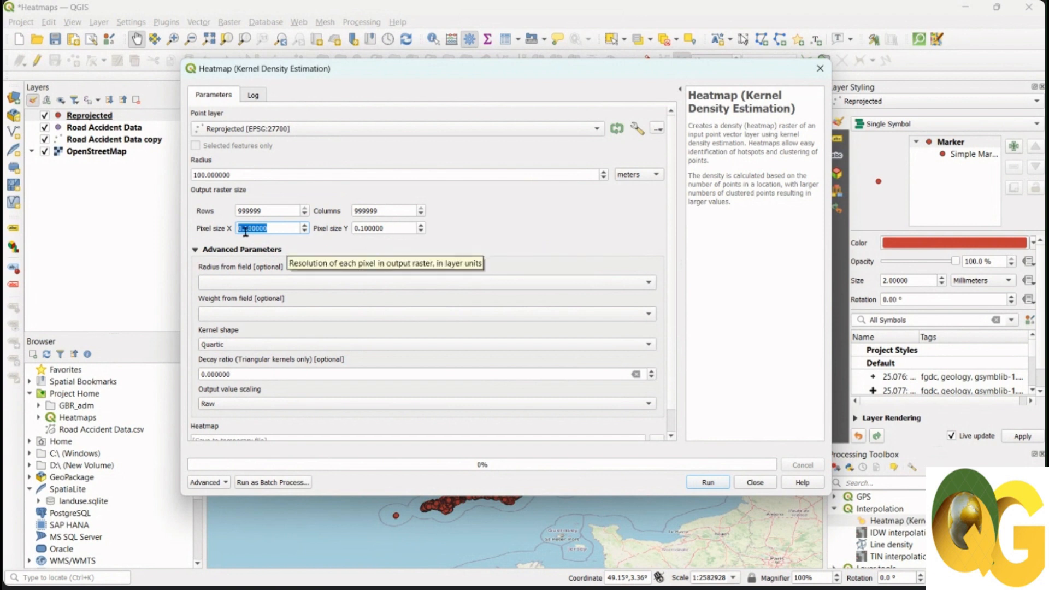
type("30")
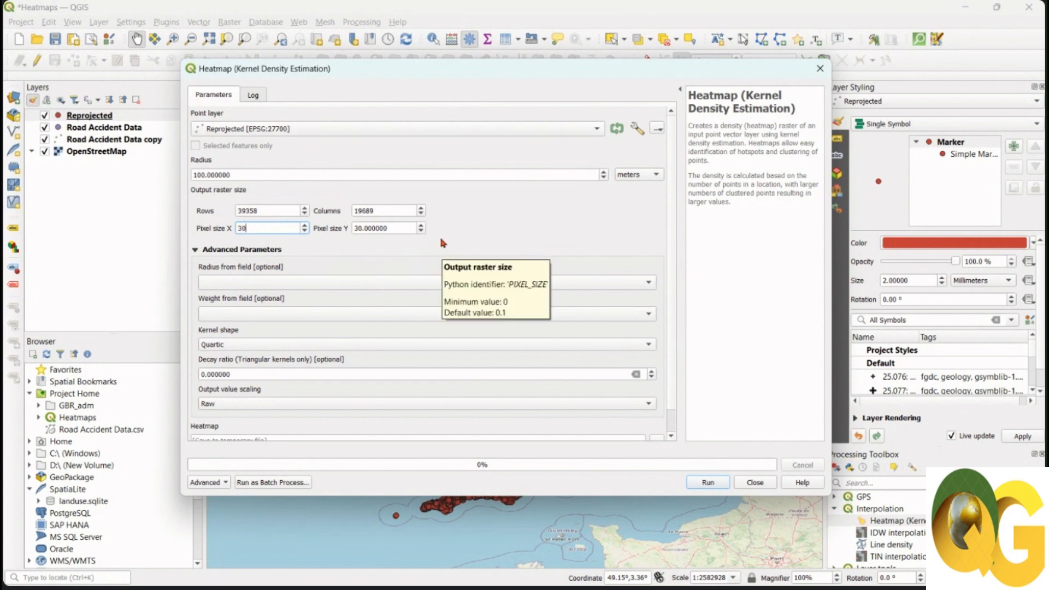
left_click(244, 287)
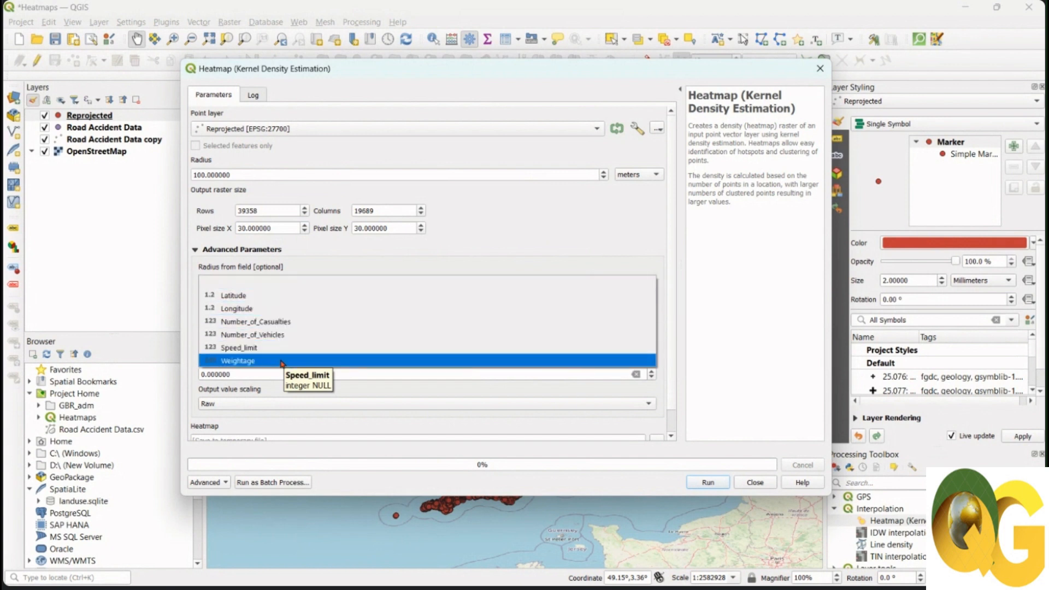
left_click(350, 267)
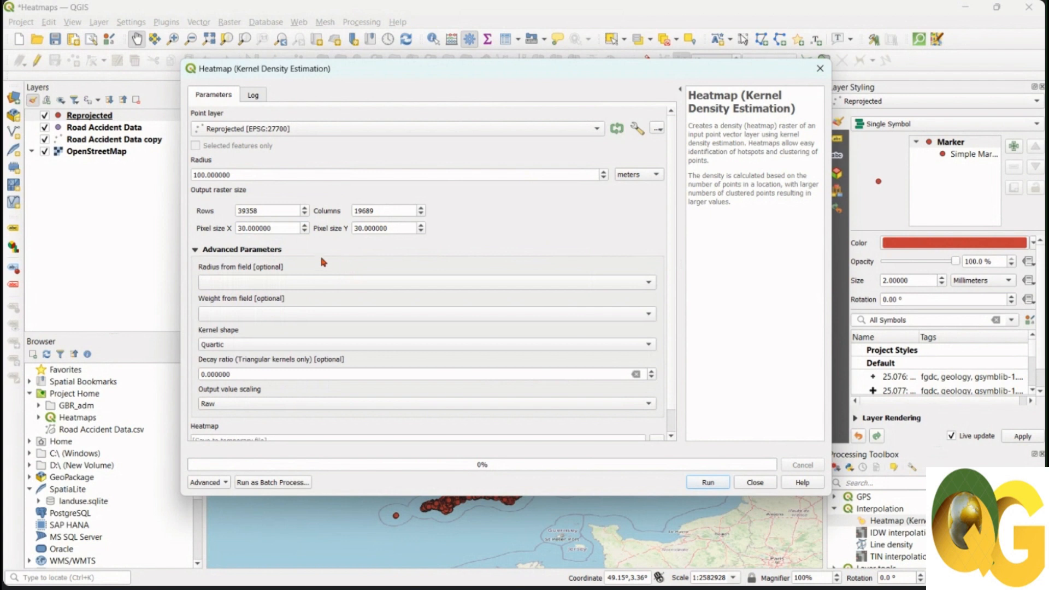
- Set the heatmap's weight field to Weightage and show the available kernel shapes
left_click(259, 316)
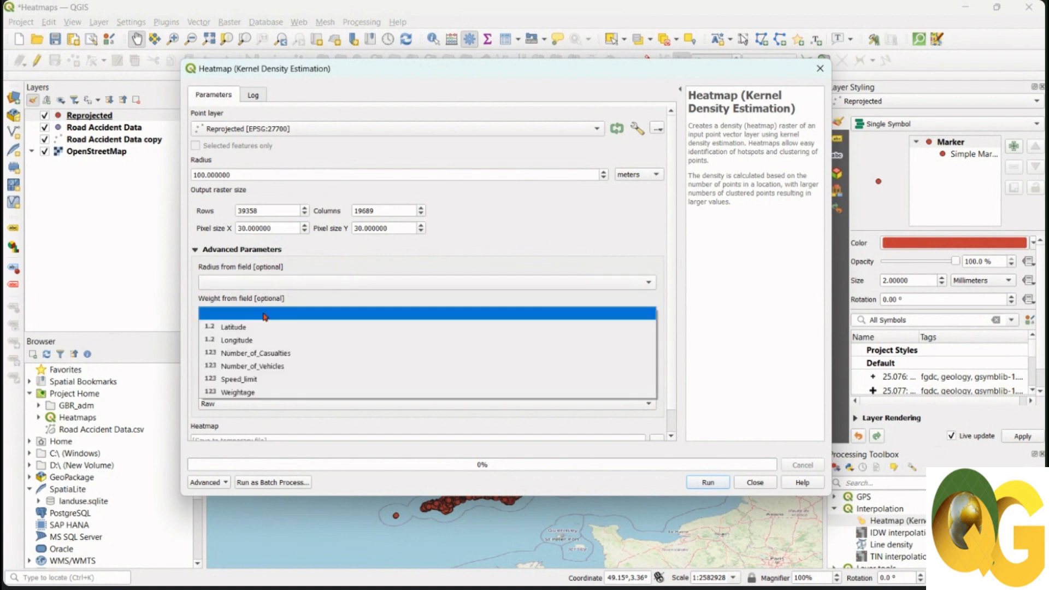
left_click(267, 393)
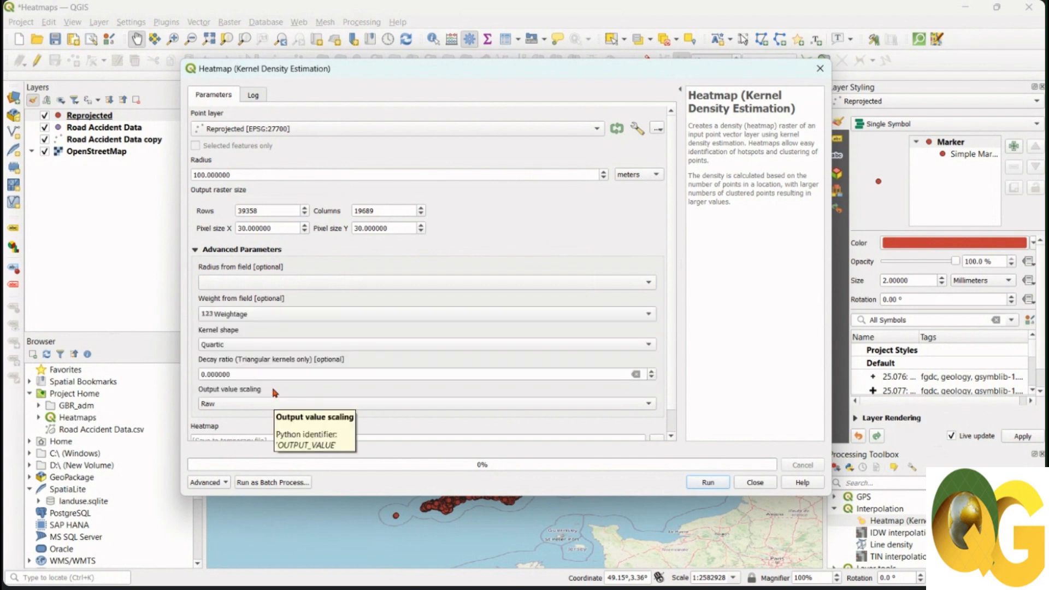
left_click(266, 345)
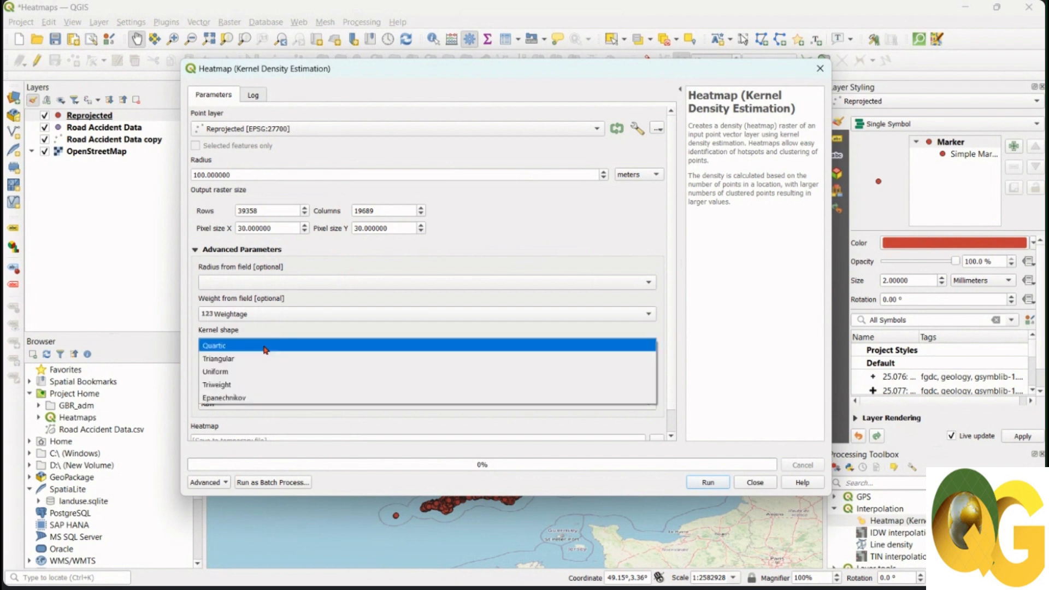
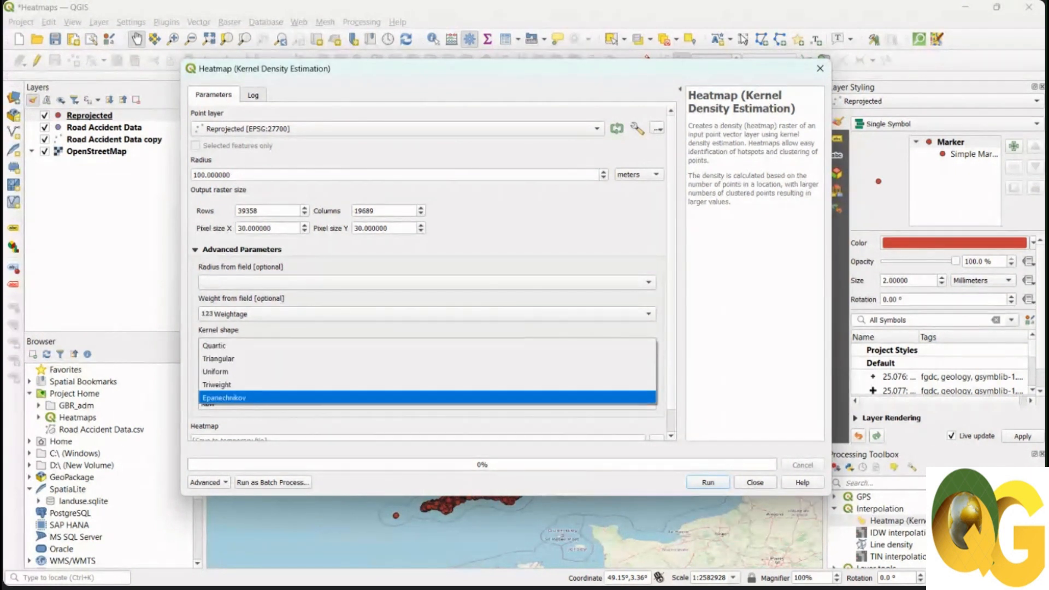
- Examine the kernel shapes figure in the geodose.com article in Chrome, and return to QGIS to review the kernel shape options, keeping Quartic
left_click(451, 571)
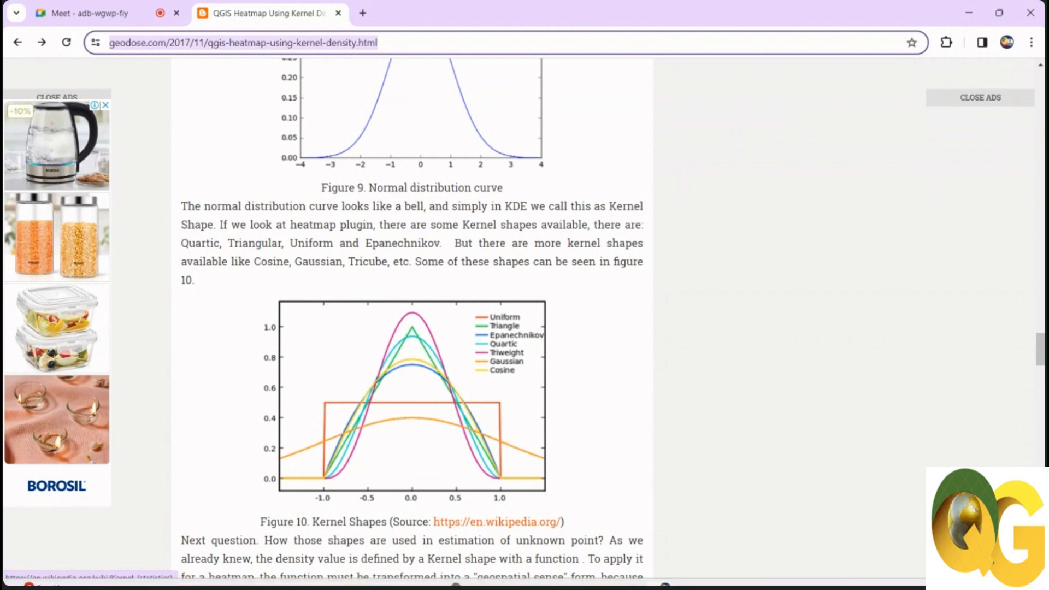
mouse_move(663, 572)
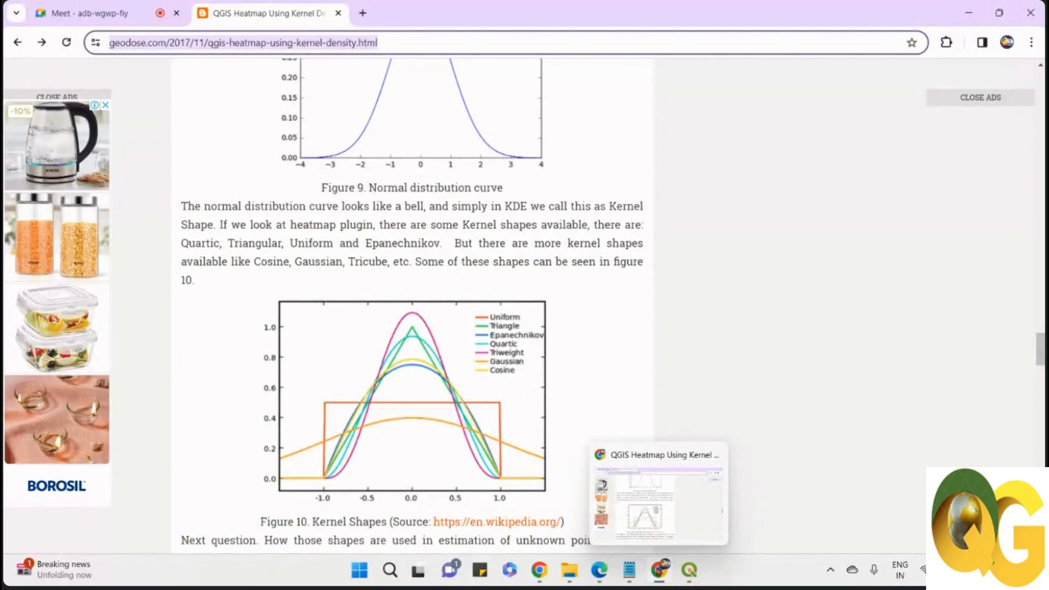
left_click(689, 570)
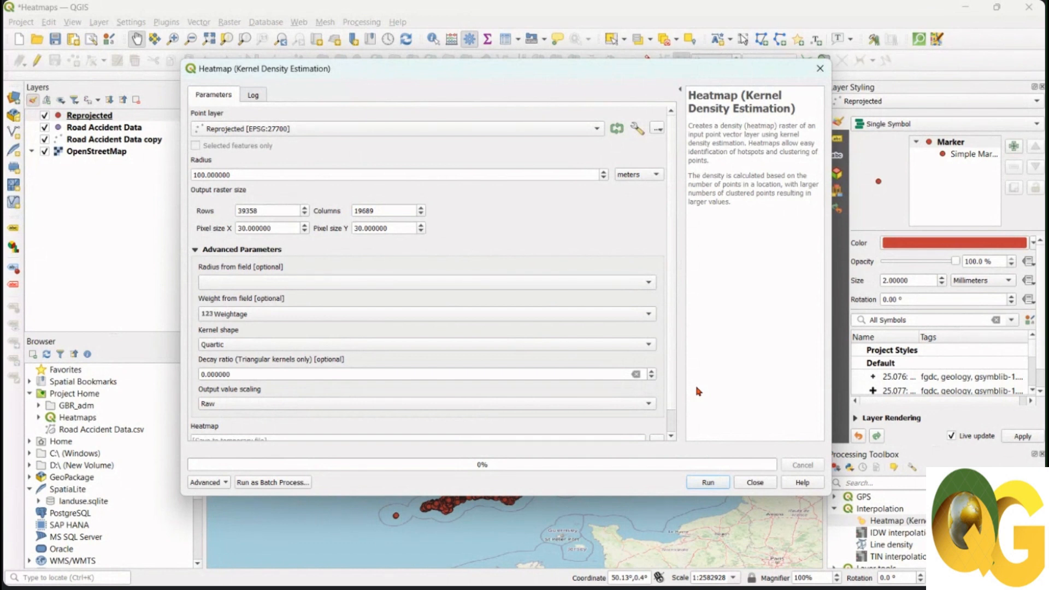
left_click(327, 345)
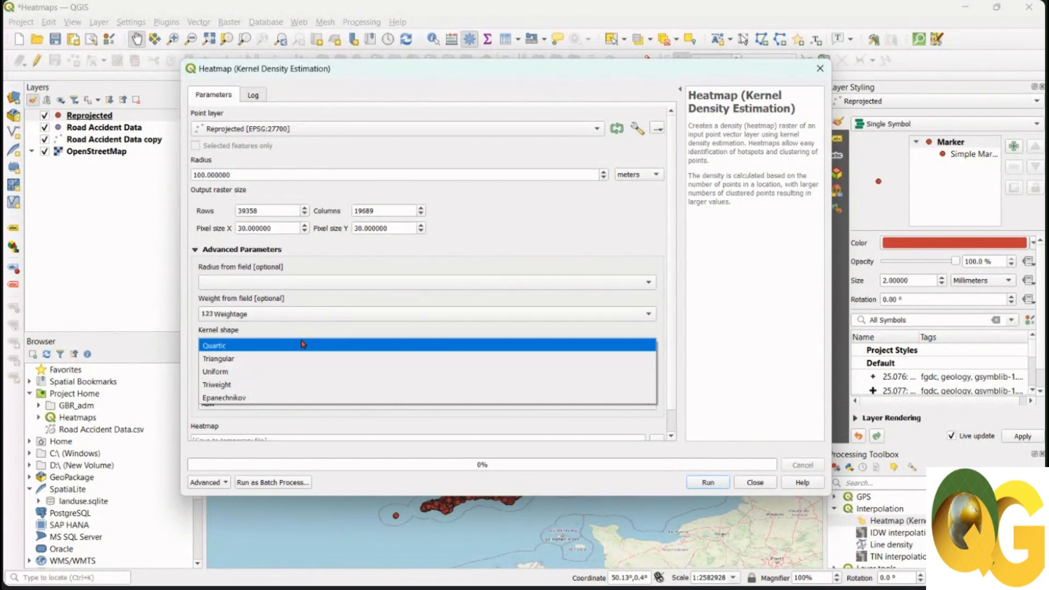
left_click(357, 329)
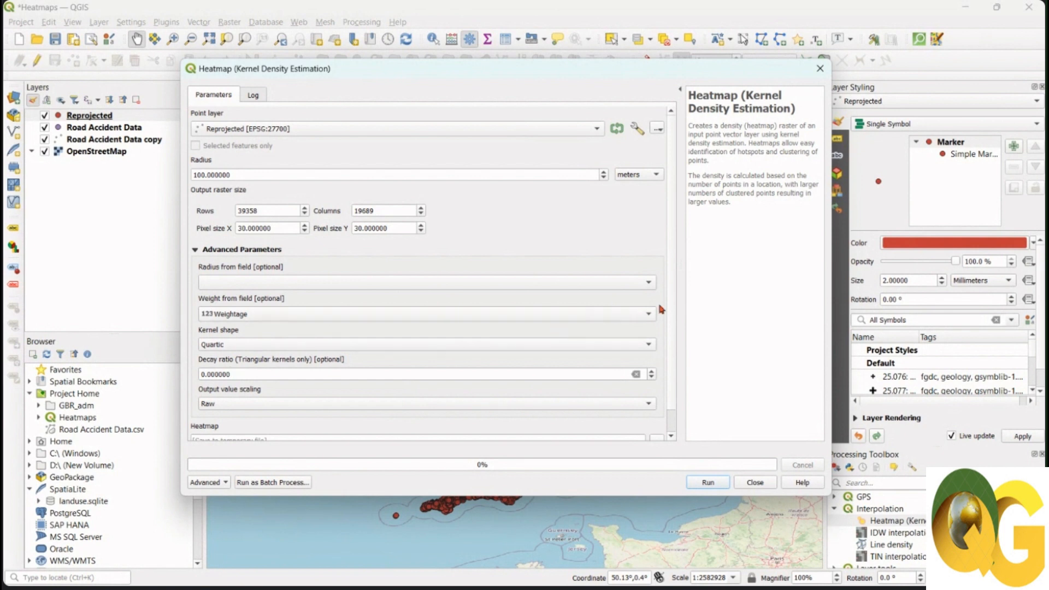
- Run the kernel density estimation with raw output values to a temporary file and close the finished tool
scroll(670, 297, "down", 1)
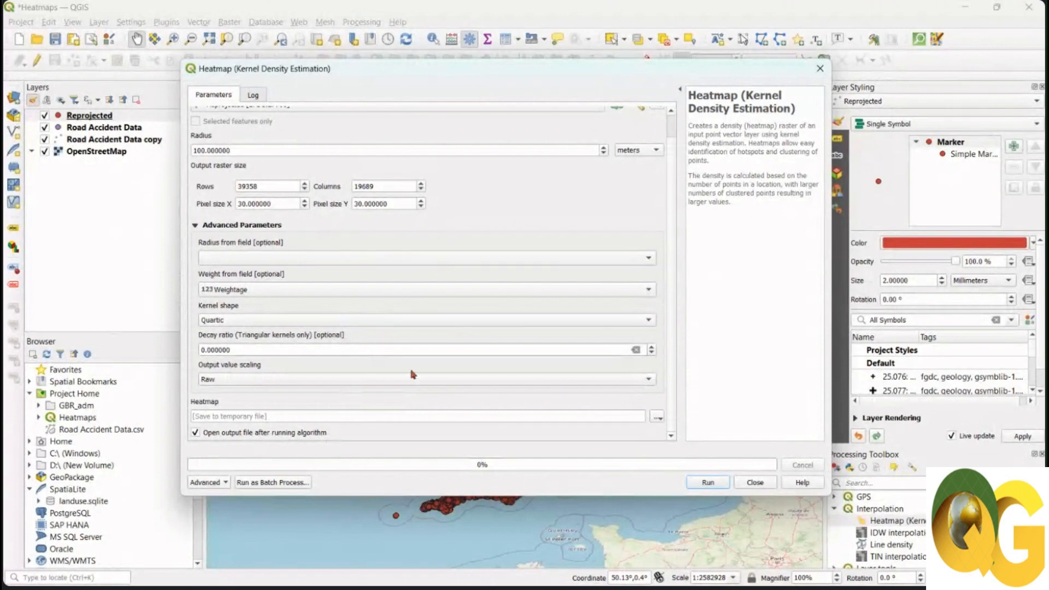
left_click(708, 483)
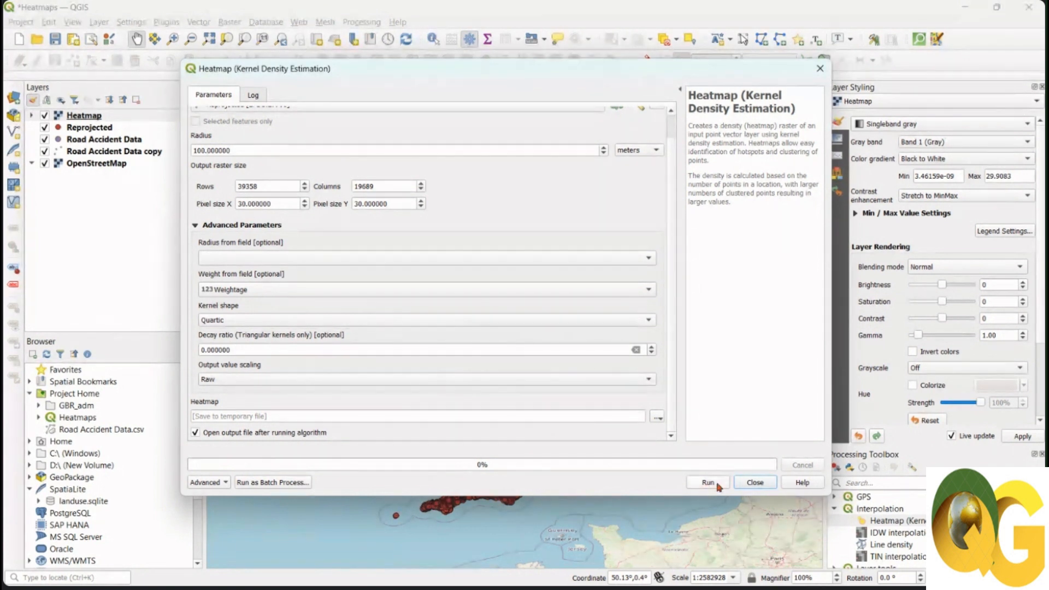
left_click(756, 484)
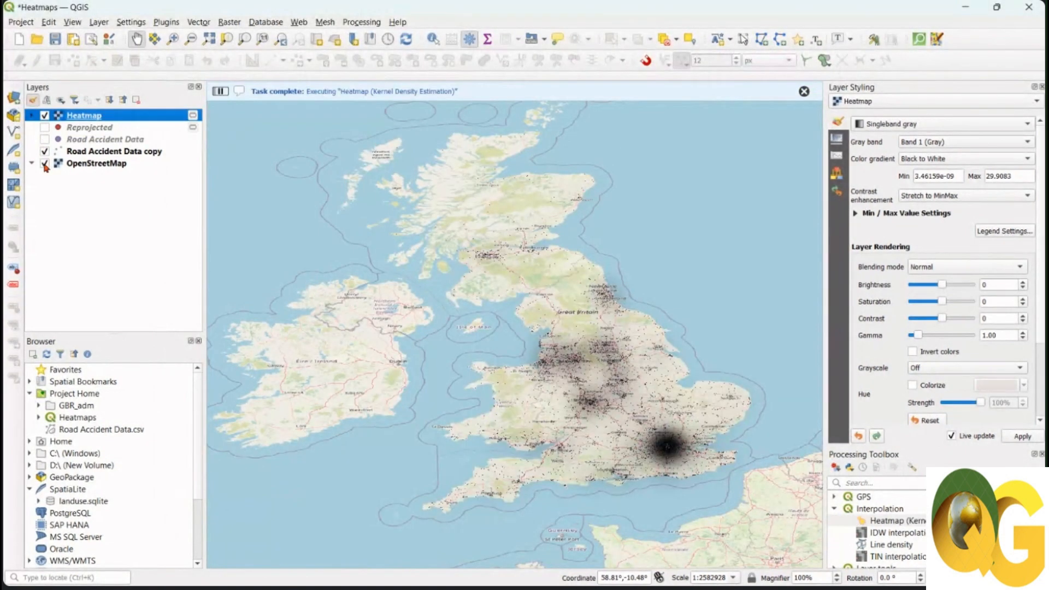